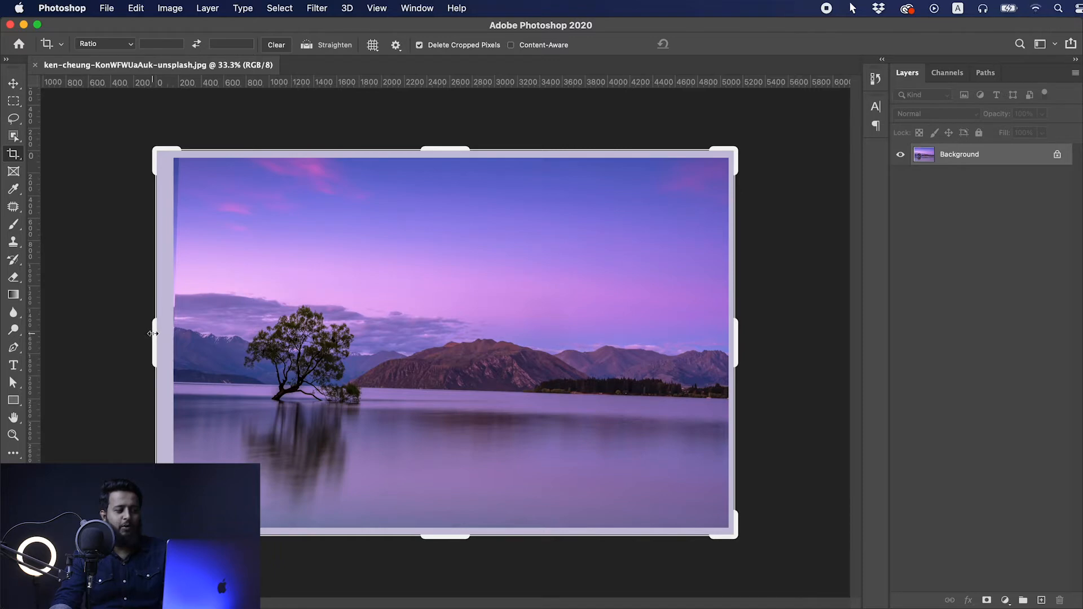
left_click_drag(153, 334, 160, 334)
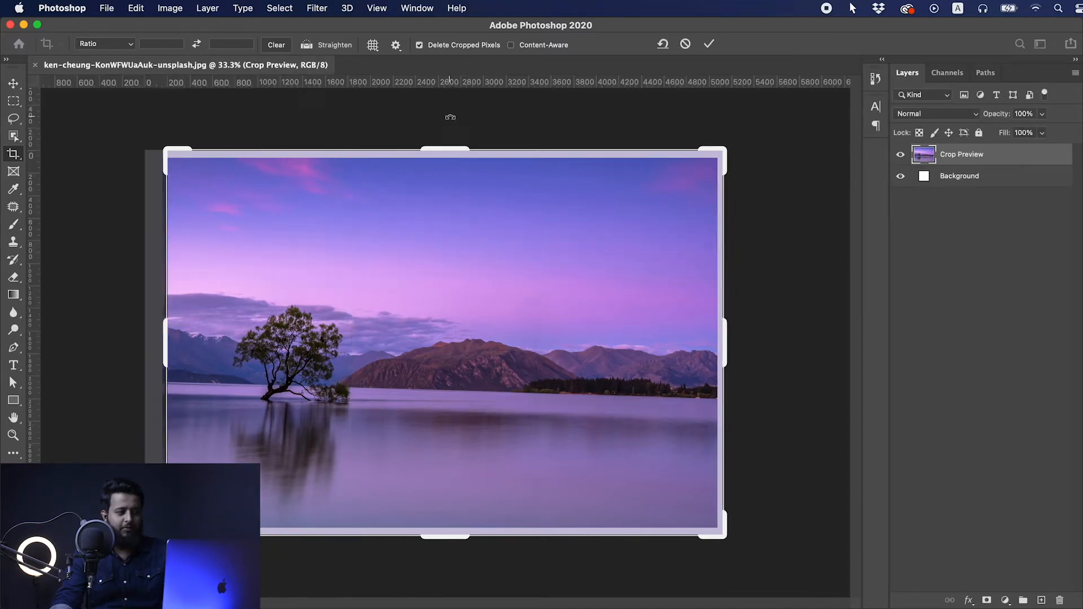
left_click_drag(444, 151, 445, 158)
key("Return")
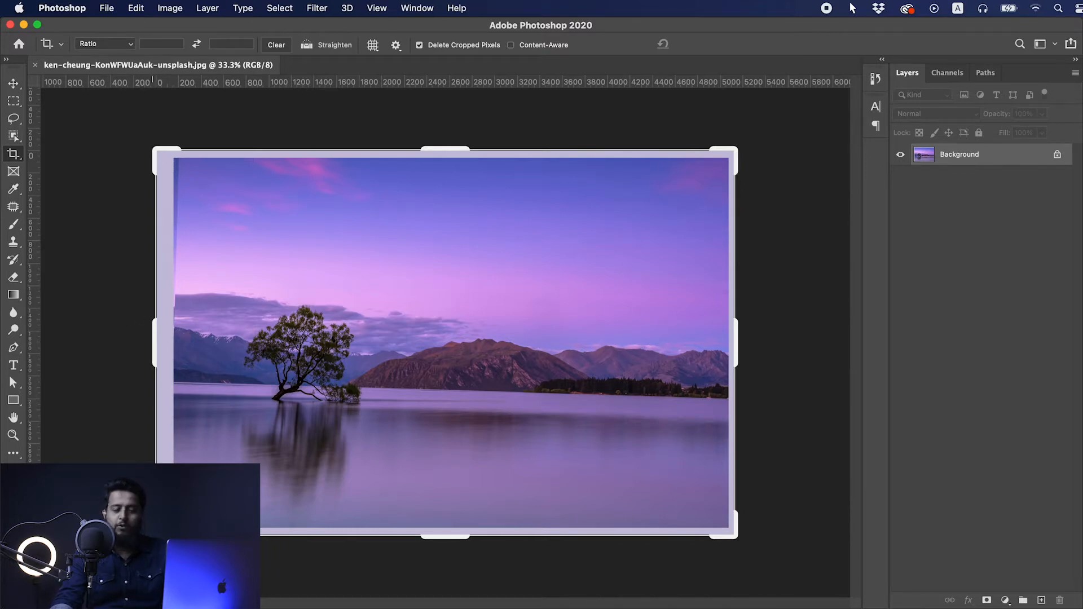
- Crop away the pale border around all four sides of the lake photo
left_click_drag(152, 539, 163, 532)
left_click_drag(169, 154, 172, 160)
left_click_drag(718, 159, 715, 163)
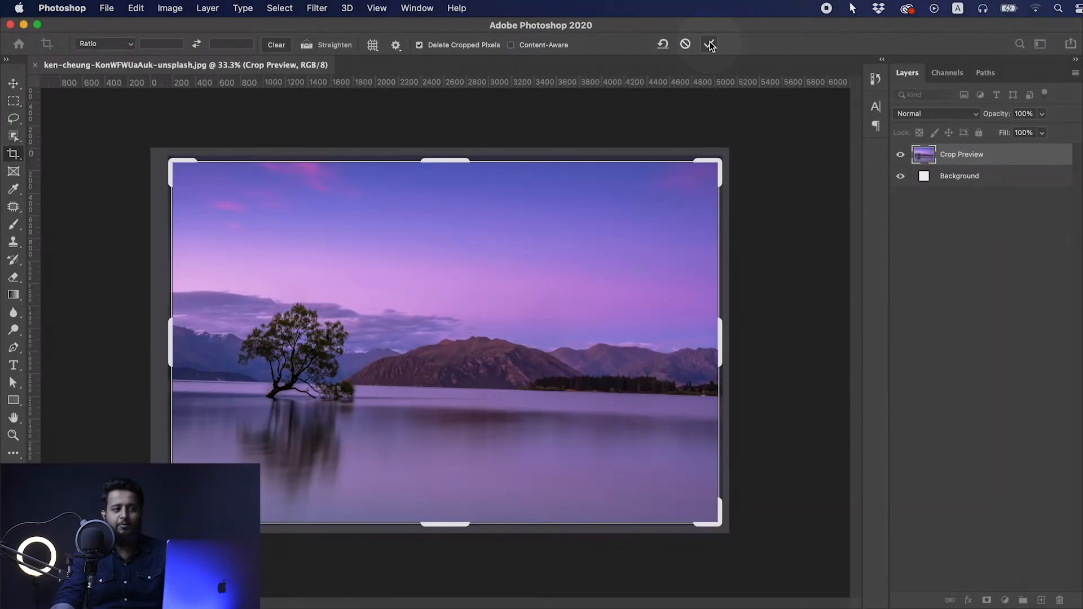
left_click(710, 45)
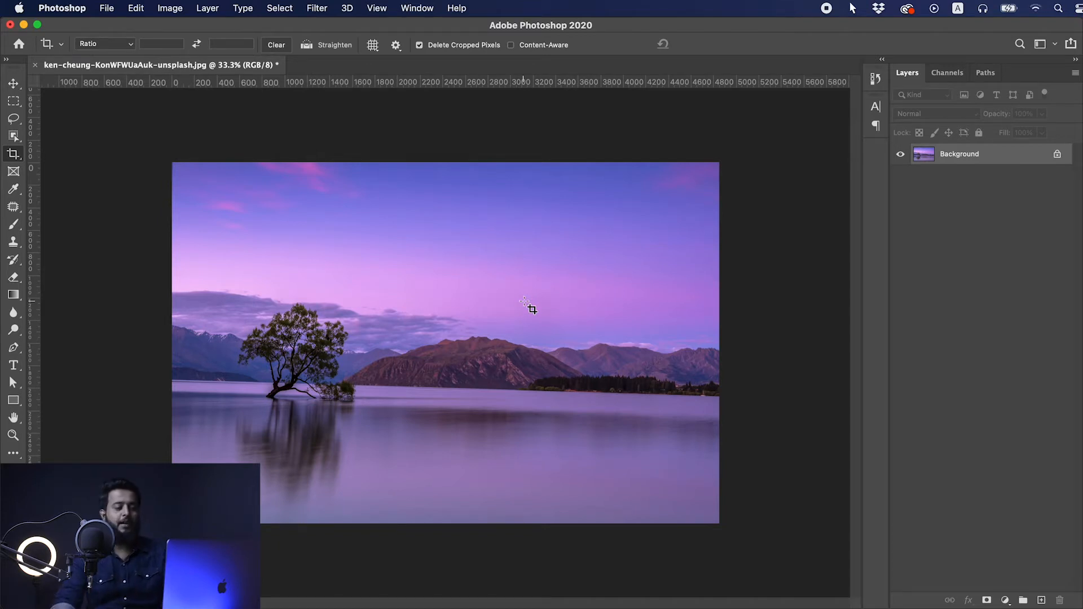
- Extend the canvas slightly beyond the photo's upper-right corner with the Crop tool
left_click(437, 297)
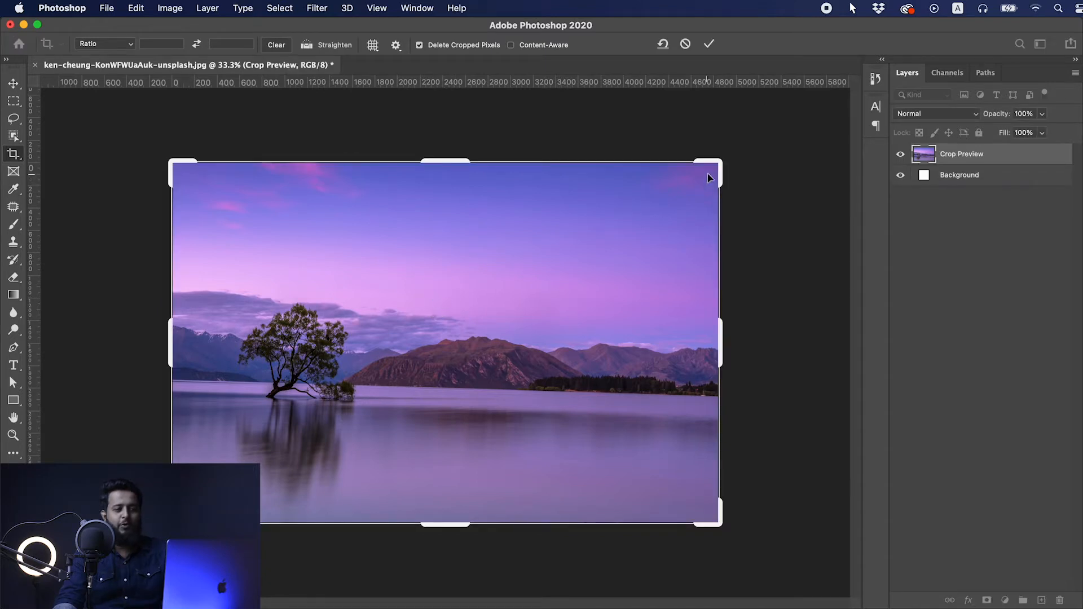
left_click_drag(714, 169, 729, 156)
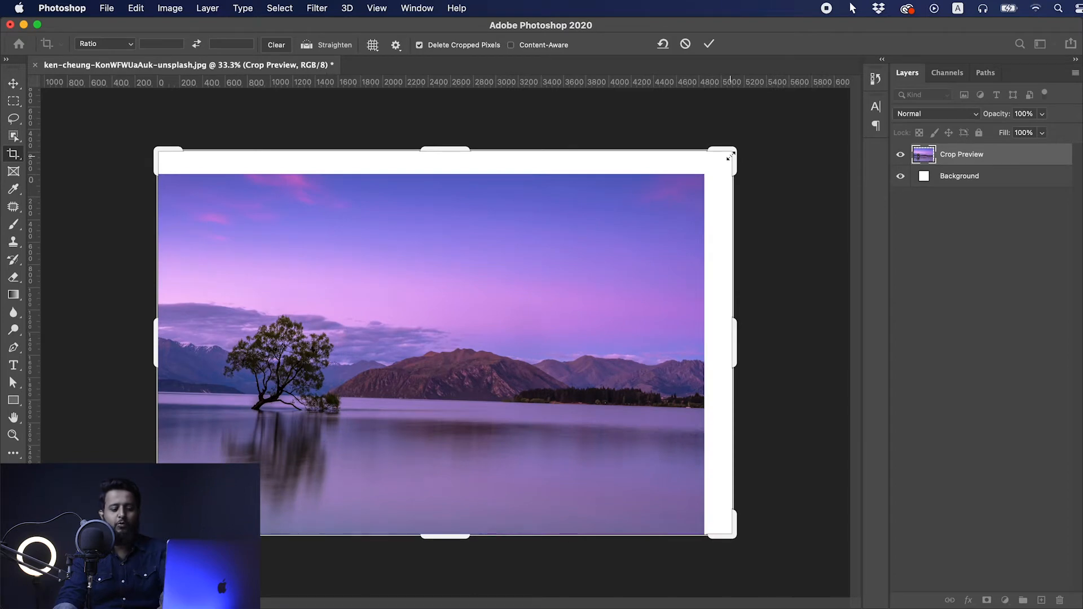
key("Return")
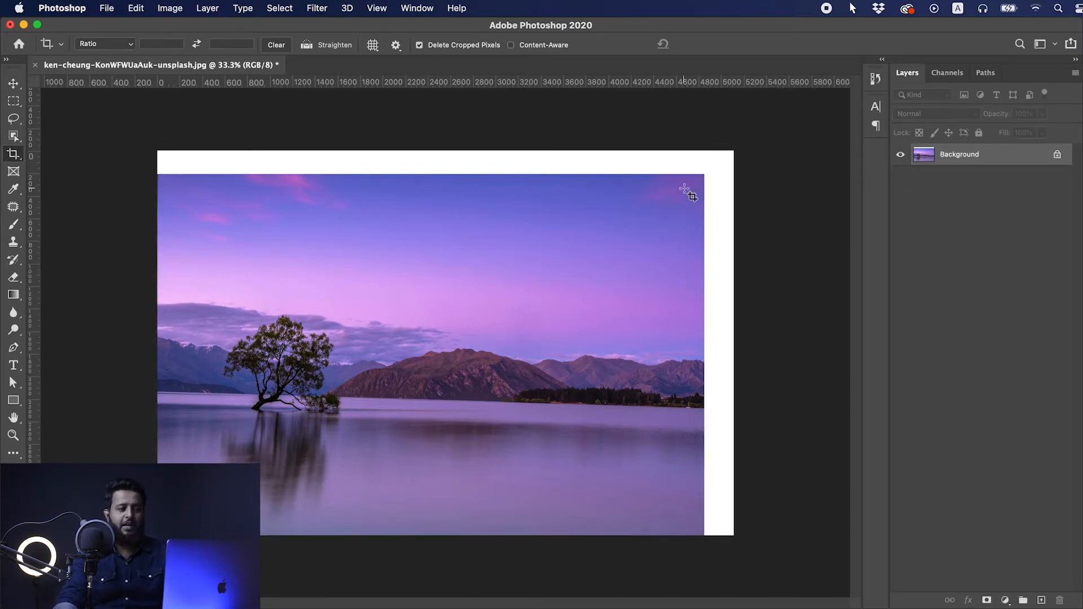
- Crop the photo from its upper-right corner down to a narrow portrait around the tree, deleting the cropped pixels
left_click(734, 164)
left_click_drag(734, 153, 582, 197)
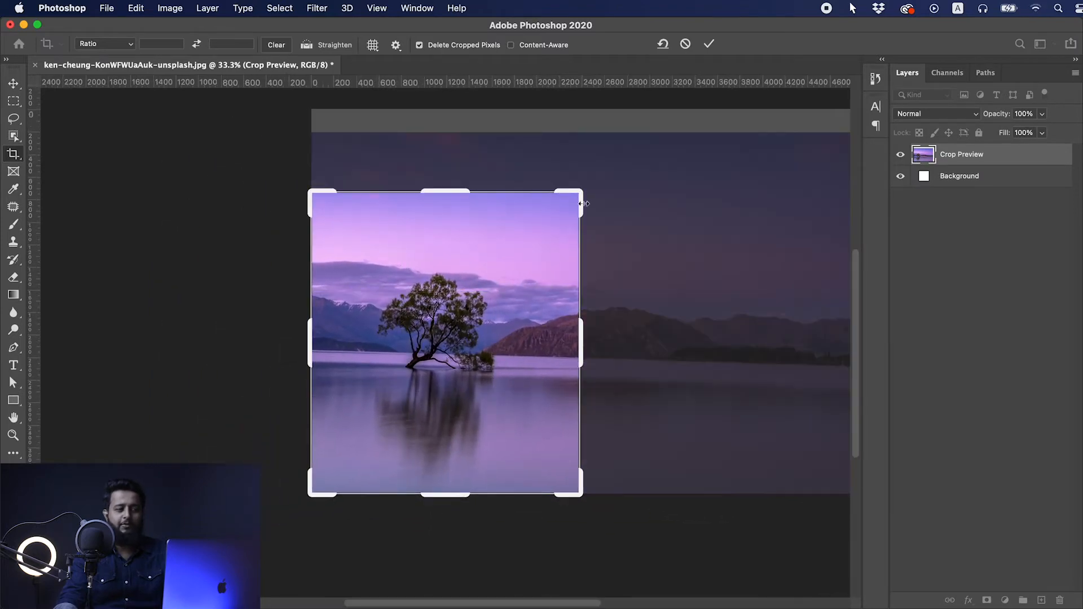
left_click(710, 46)
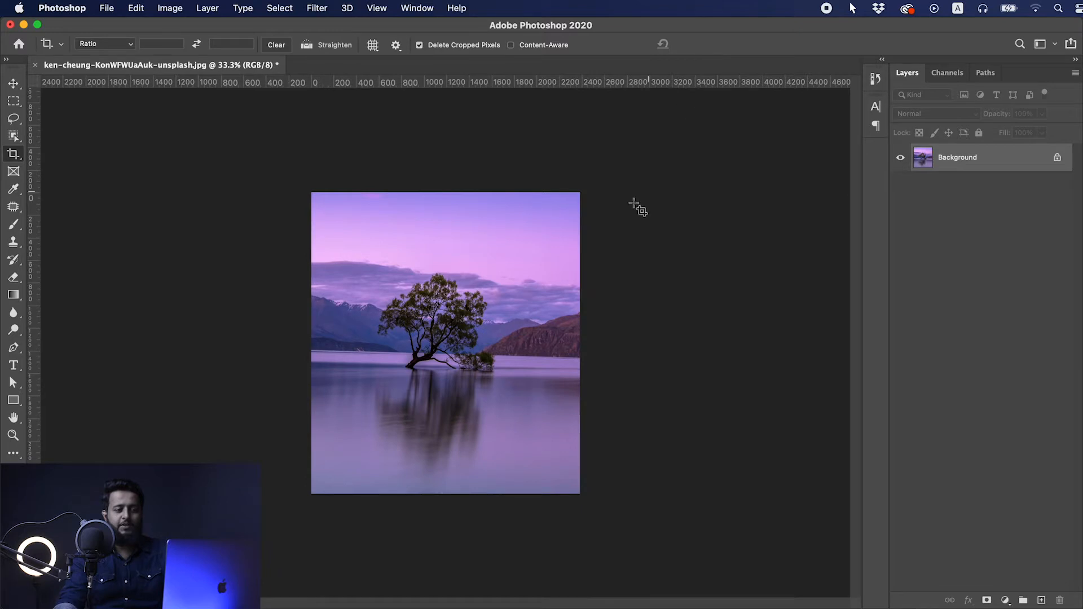
- Enlarge the crop area well beyond the tree image's upper-right corner and apply it
left_click(481, 355)
left_click_drag(581, 195, 665, 149)
key("Return")
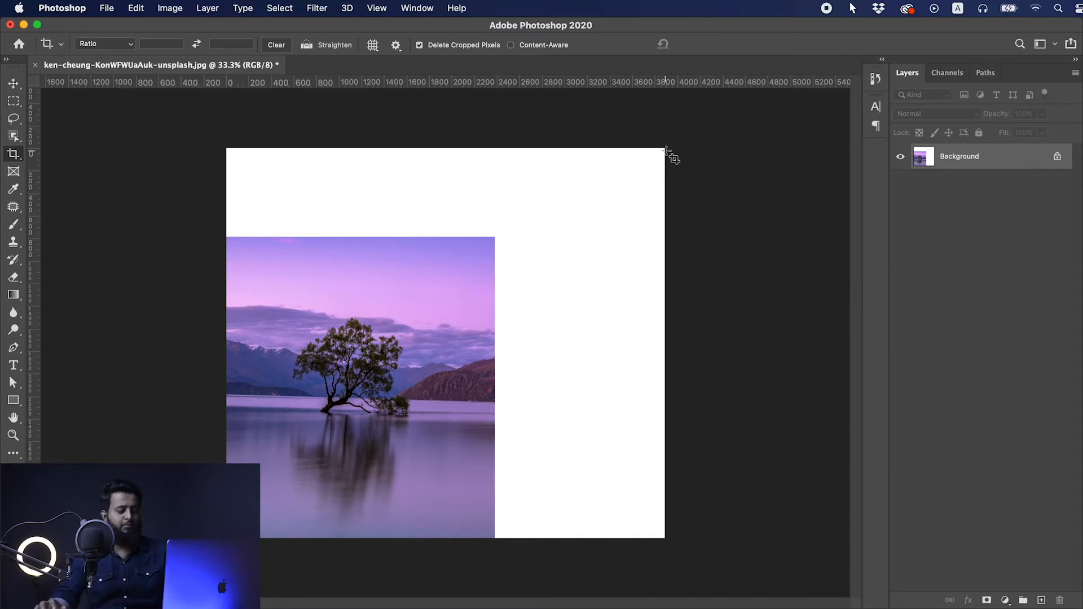
- Undo the last three crops to restore the border-free photo
key("super+z")
key("super+z")
key("super+z")
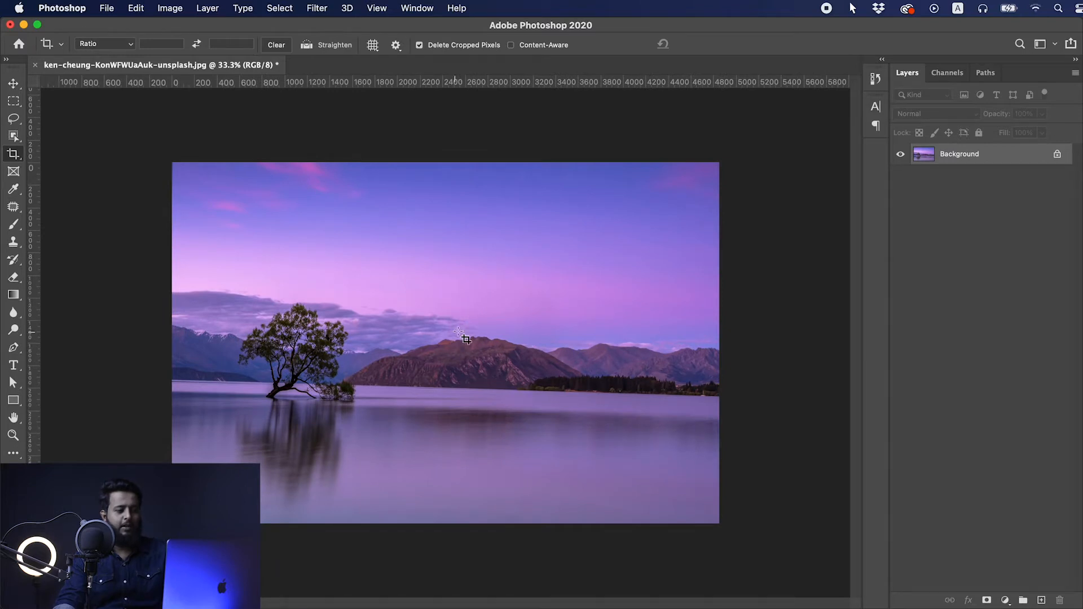
- Turn off Delete Cropped Pixels and crop the photo to a narrow portrait around the tree
left_click(11, 161)
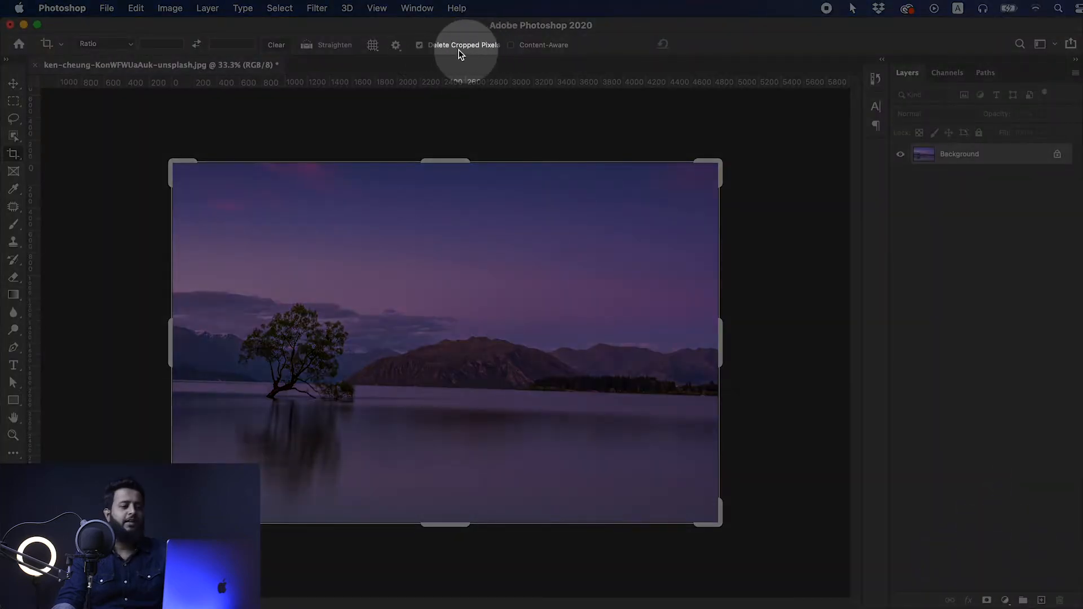
left_click(419, 45)
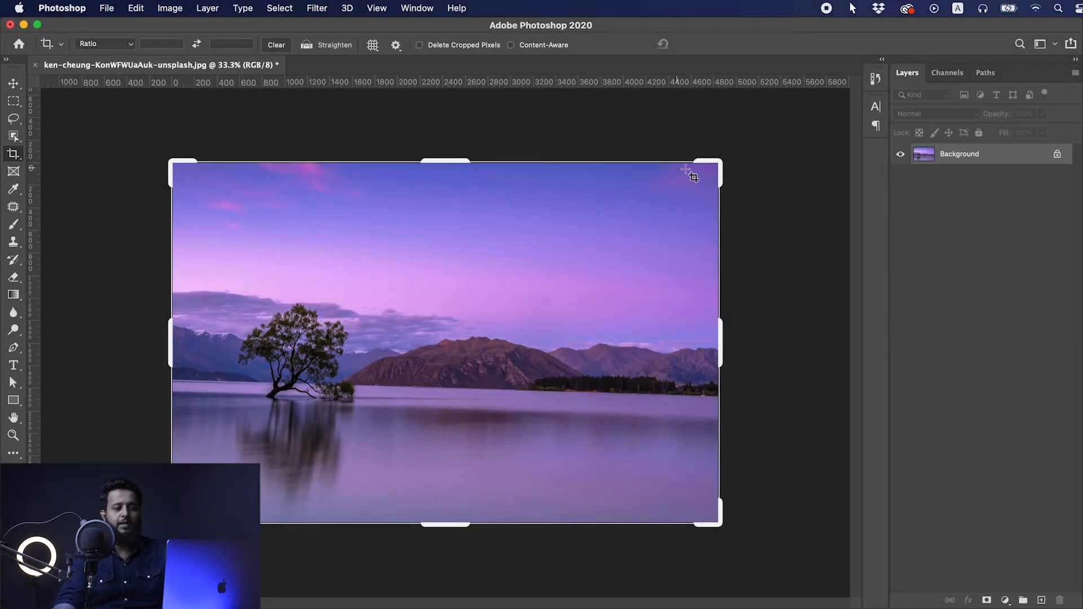
left_click_drag(716, 166, 569, 193)
key("Return")
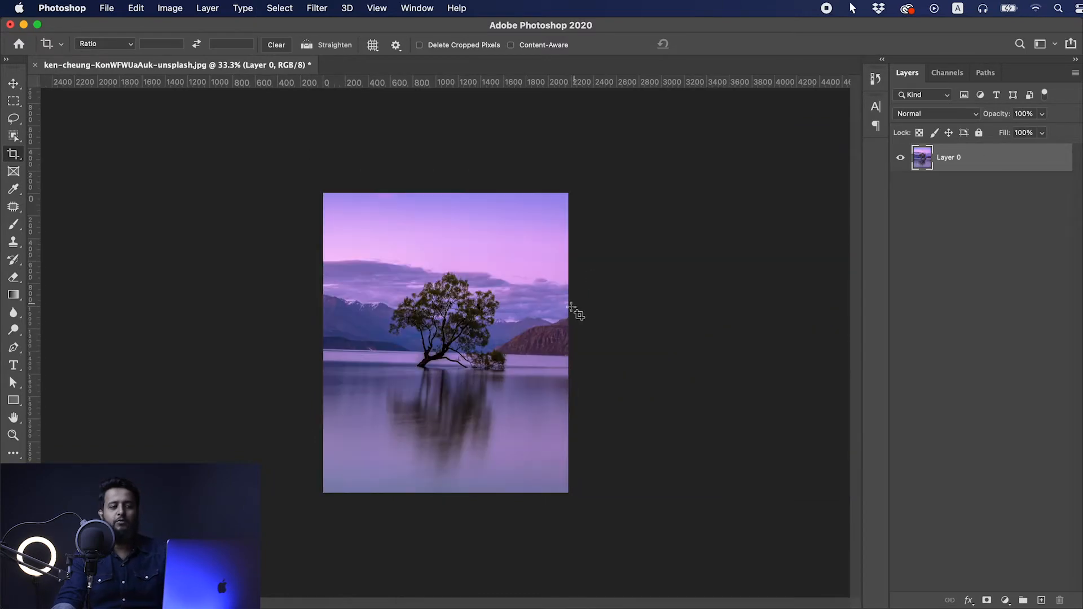
- Widen the applied crop from its upper-right corner to recover the hidden photo area, and undo the last two crops
left_click(533, 277)
left_click_drag(567, 194, 646, 190)
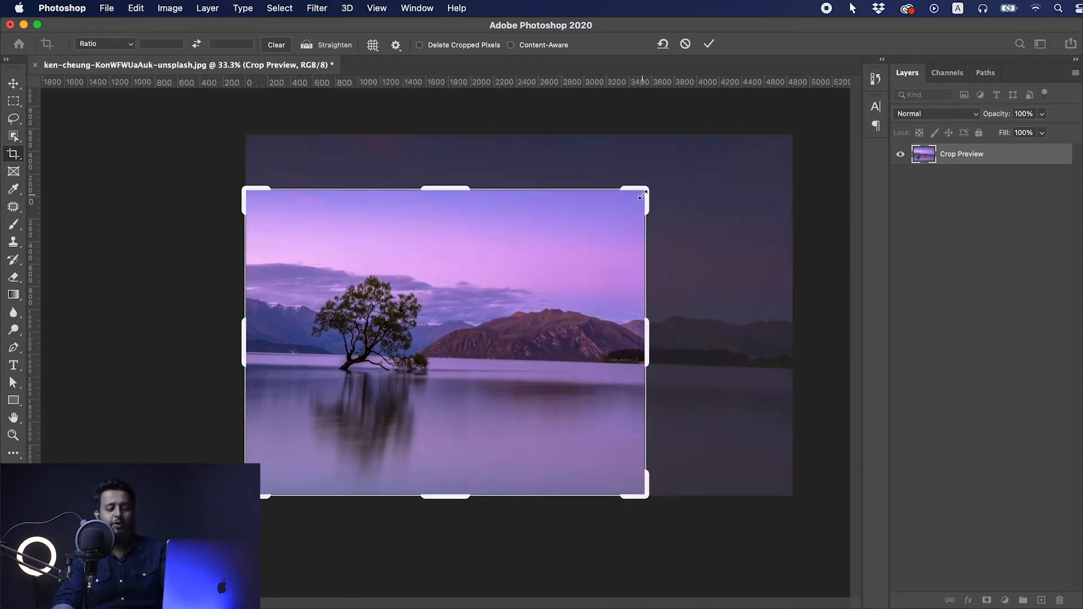
key("Return")
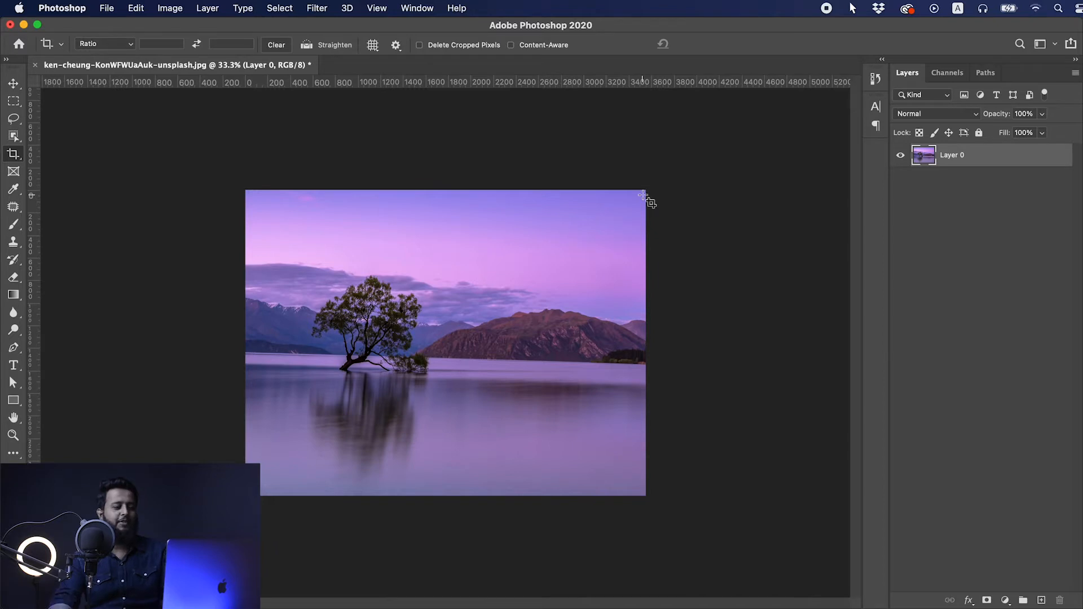
key("super+z")
key("super+z")
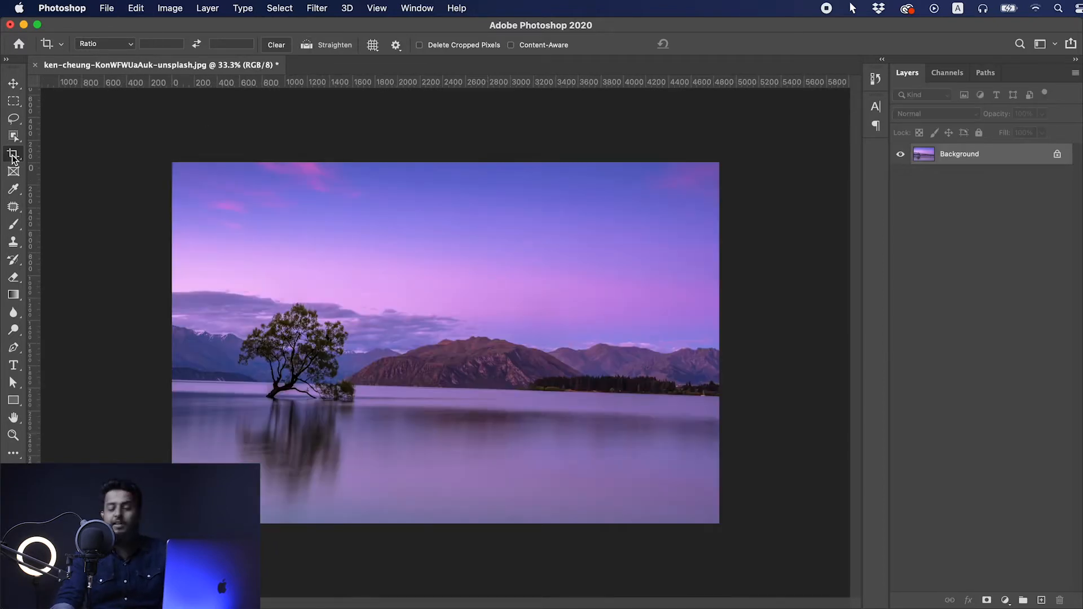
- Crop the photo from its upper-right corner with the Original Ratio preset to about 4000 px wide
left_click(129, 49)
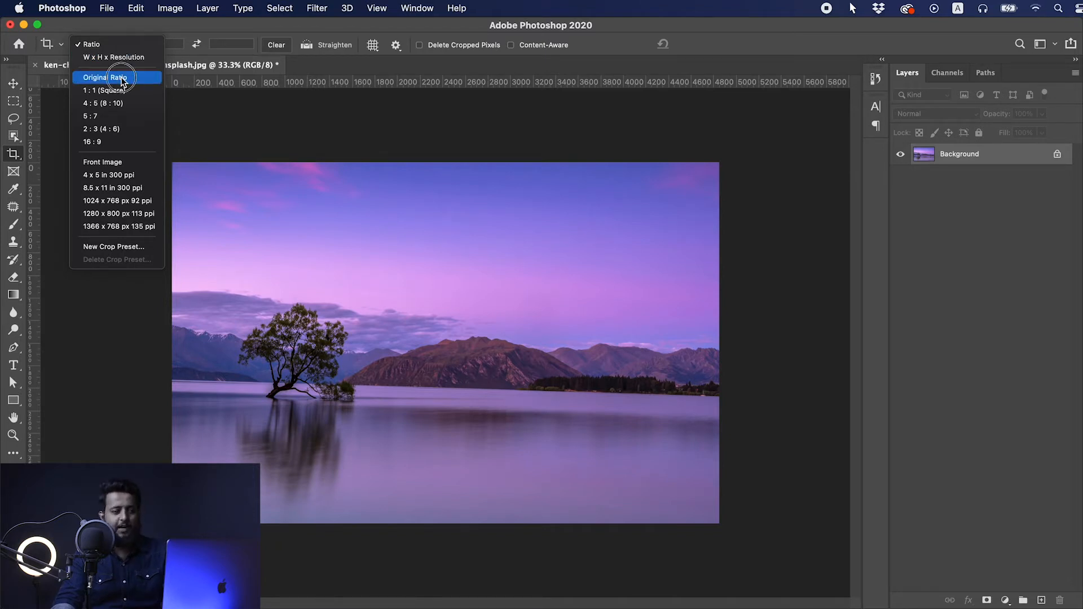
left_click(123, 78)
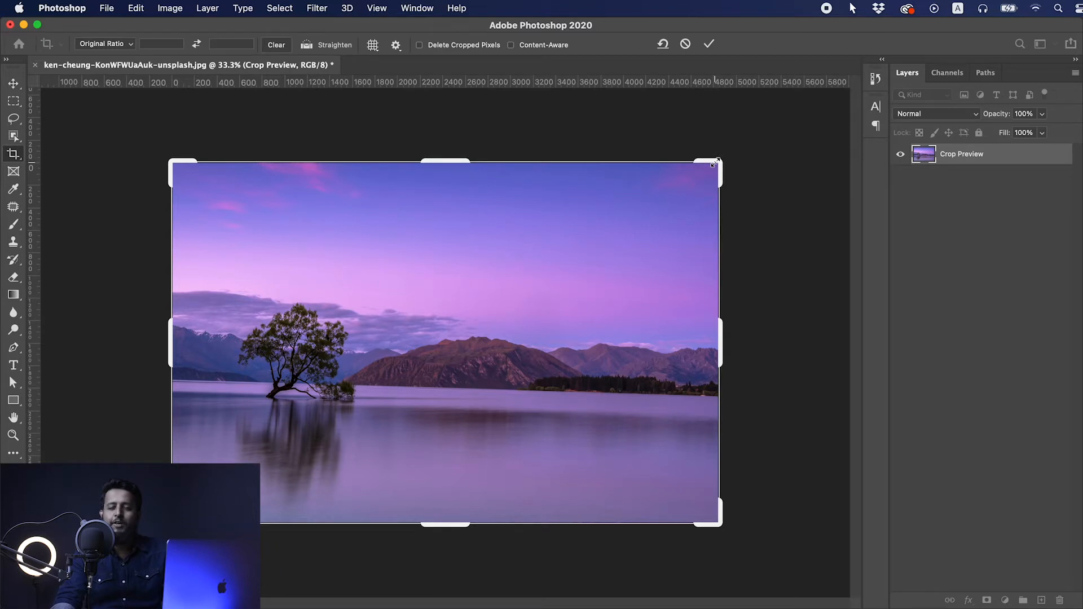
left_click_drag(714, 163, 673, 191)
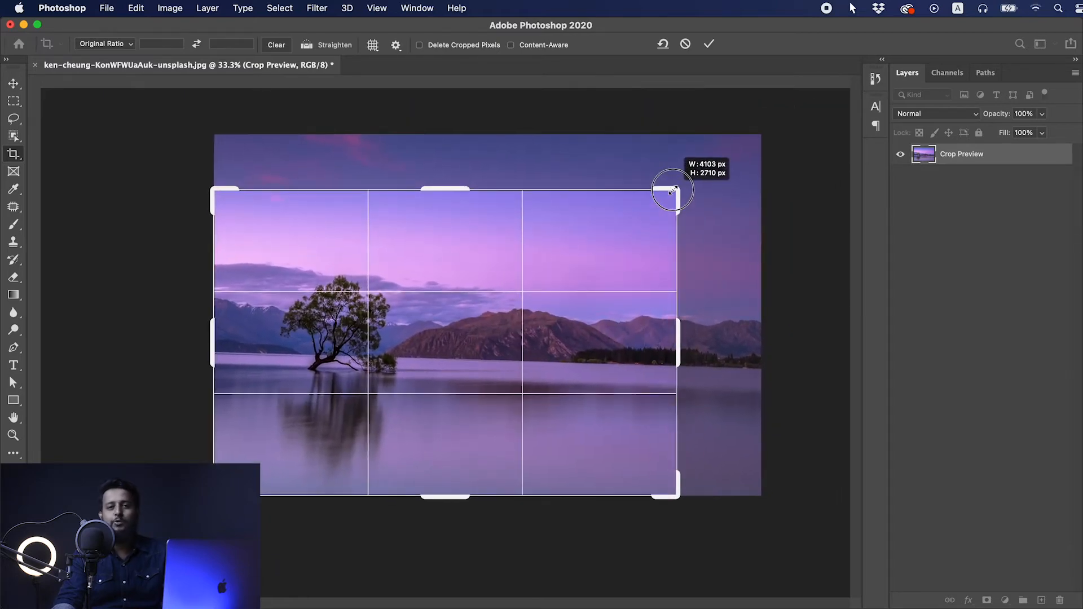
left_click_drag(672, 191, 679, 212)
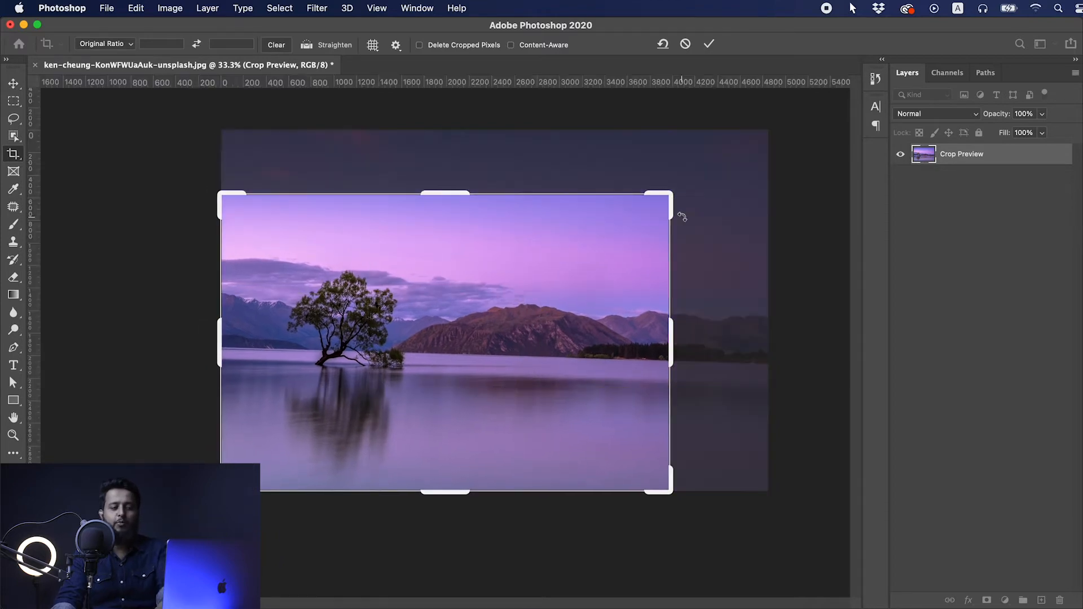
key("Return")
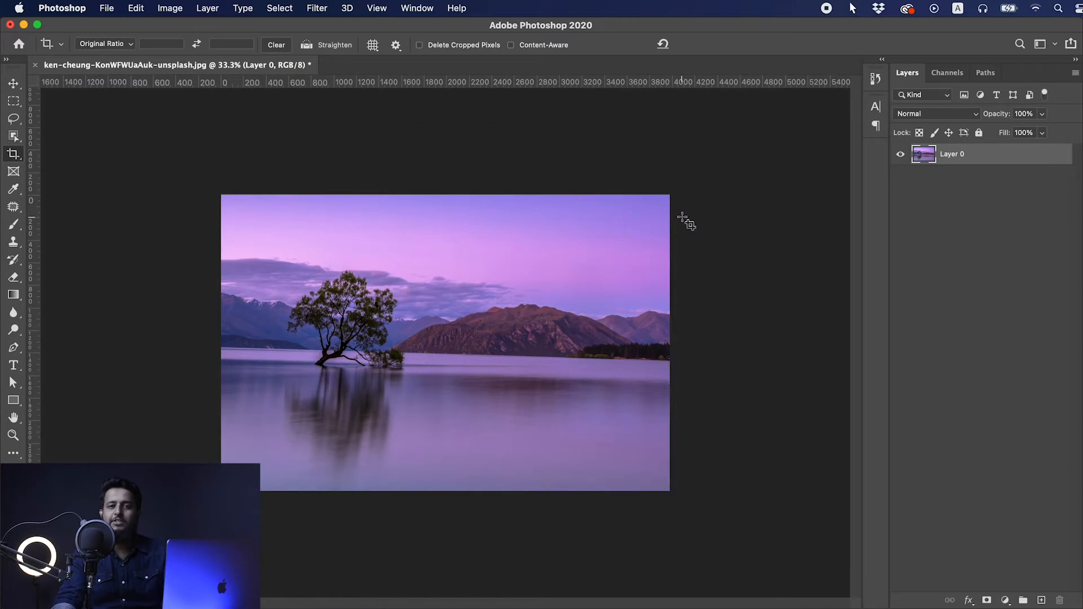
- Frame the tree with a 1:1 (Square) crop and change the crop ratio to 4:5 (8:10)
left_click(97, 42)
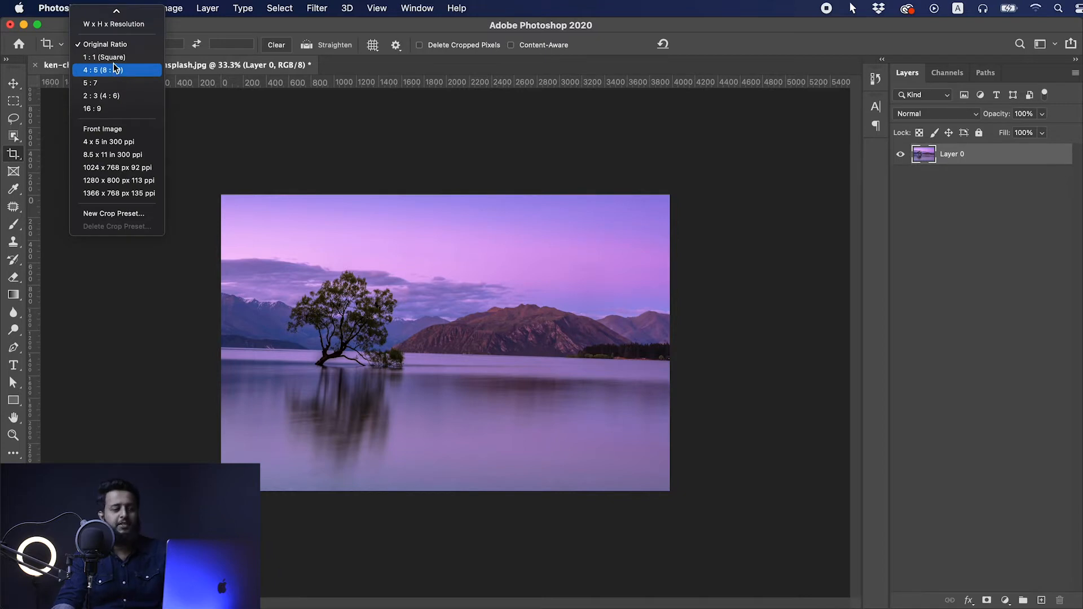
left_click(113, 61)
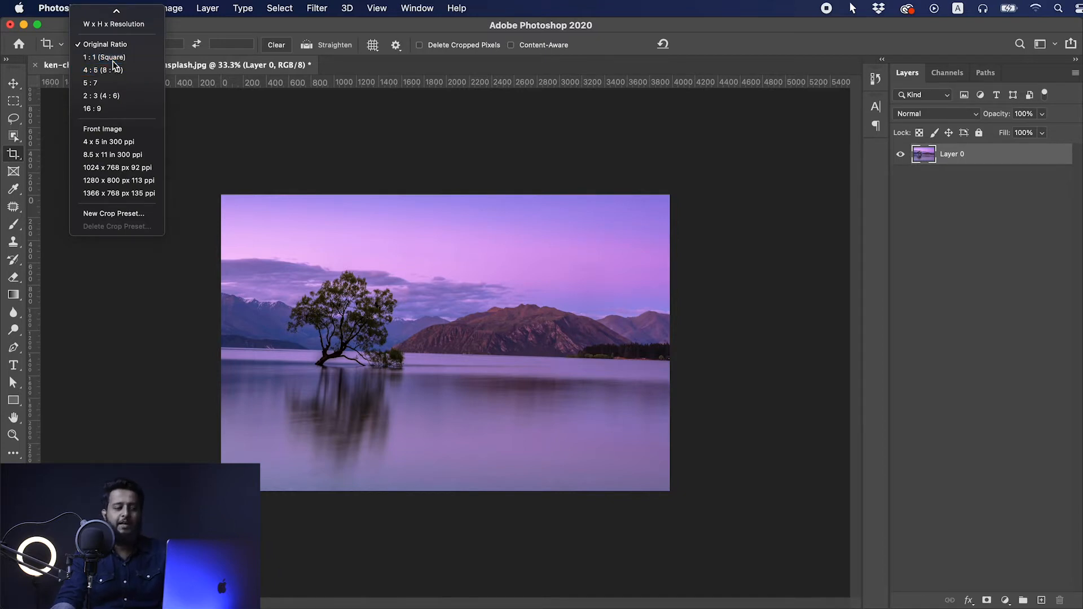
left_click_drag(417, 286, 527, 322)
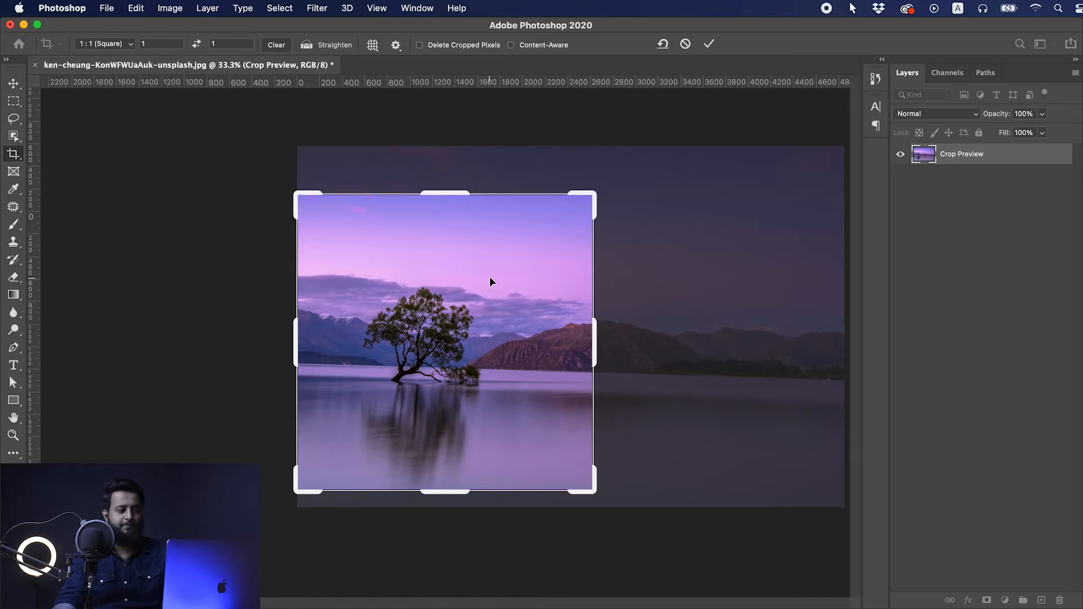
left_click(121, 44)
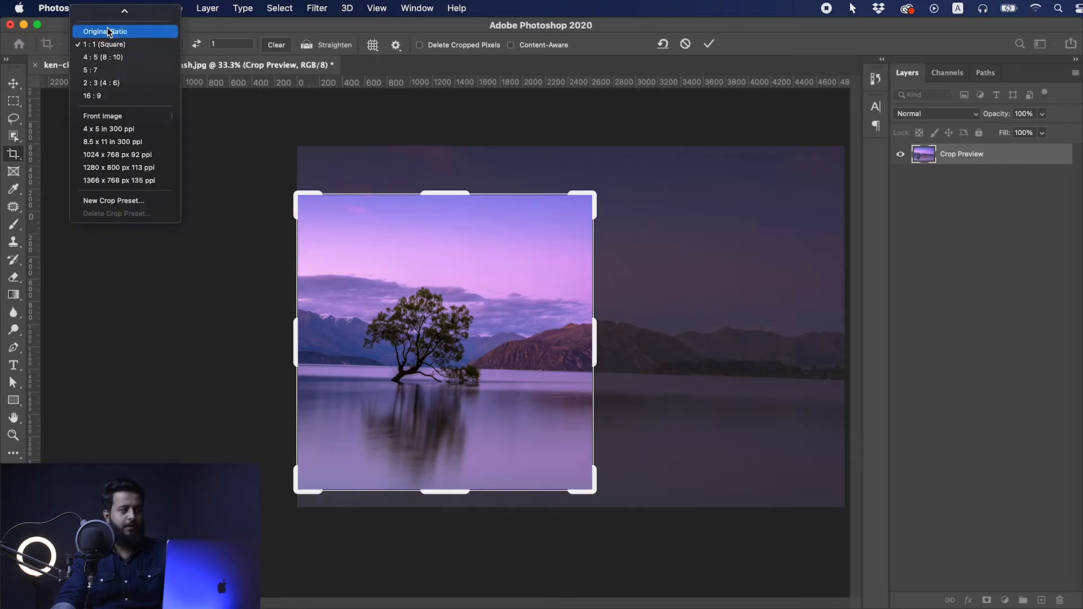
left_click(108, 60)
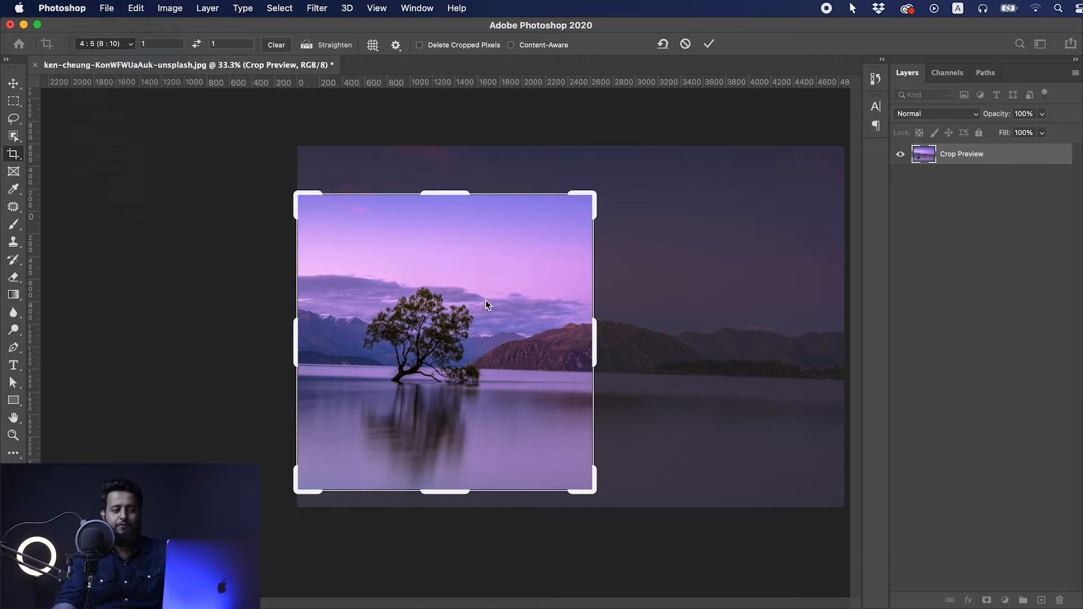
- Apply a 5:7 crop around the tree with its width and height swapped to landscape
left_click(103, 41)
left_click(106, 56)
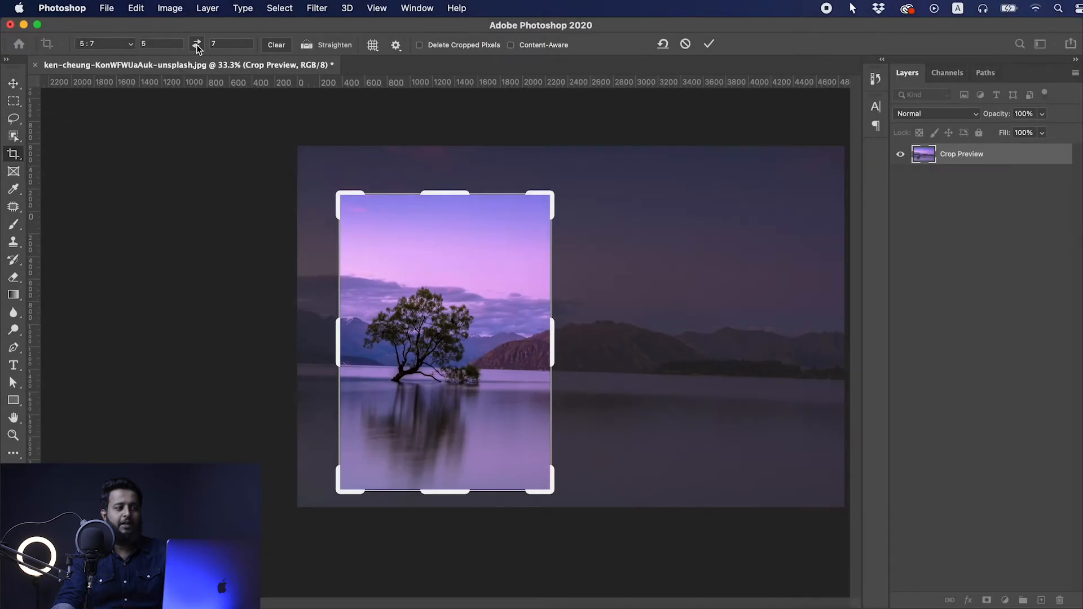
left_click(197, 44)
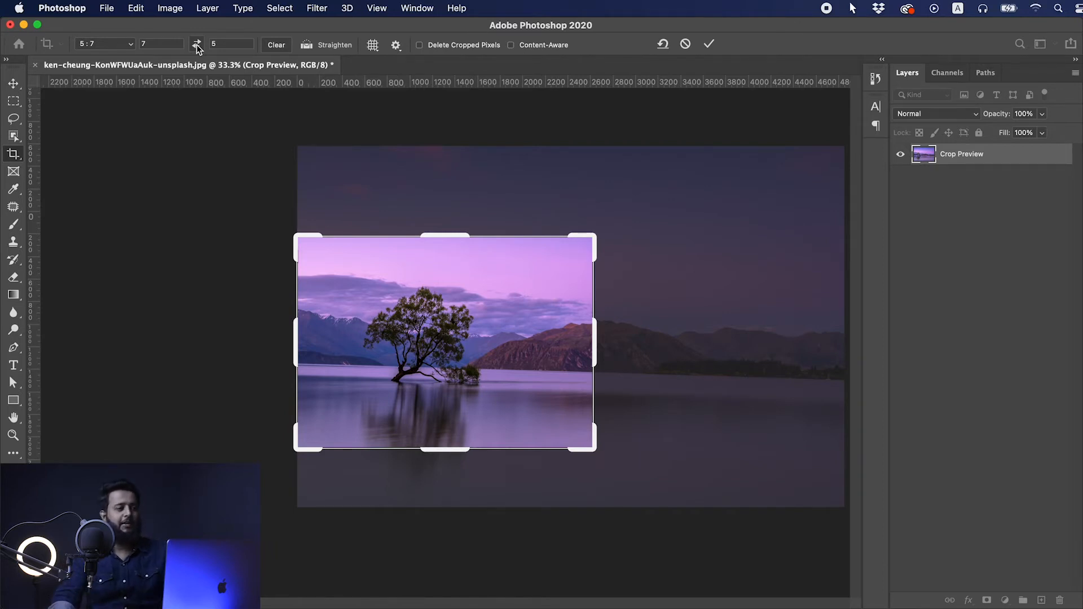
left_click(13, 83)
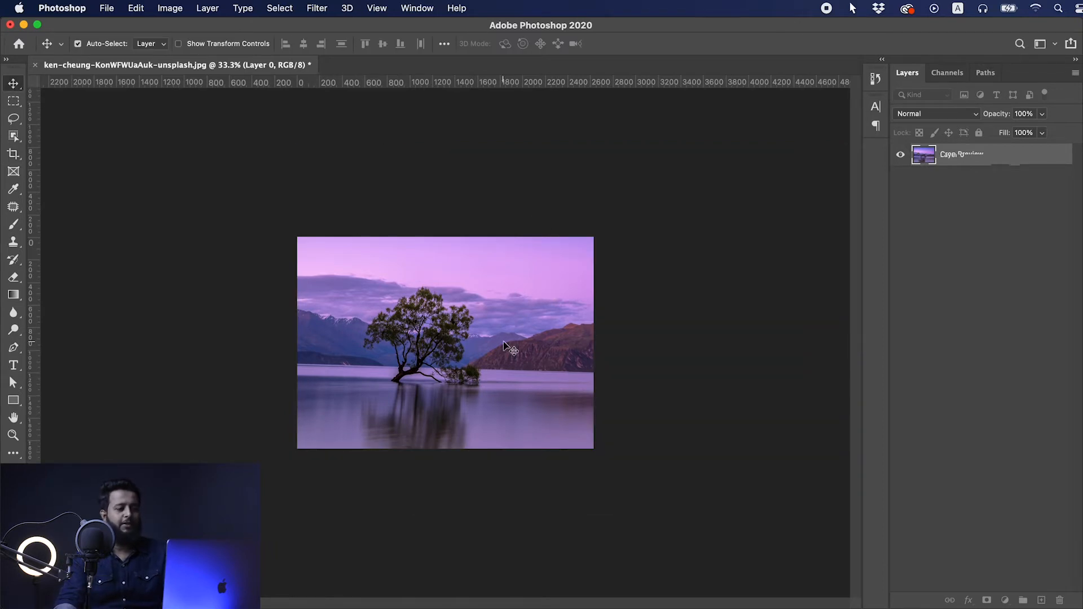
key("super+z")
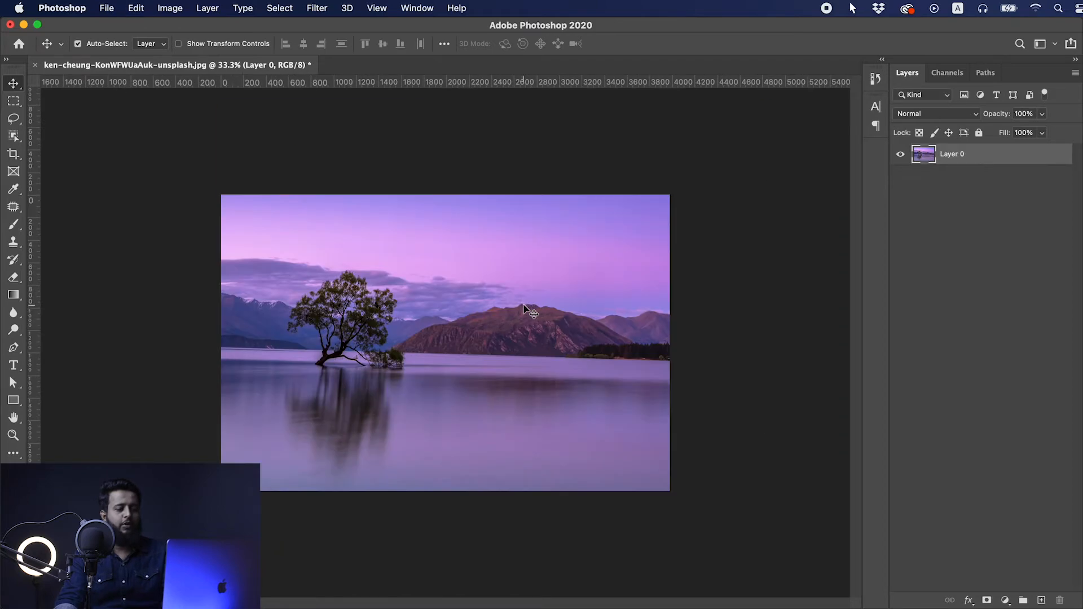
key("super+shift+z")
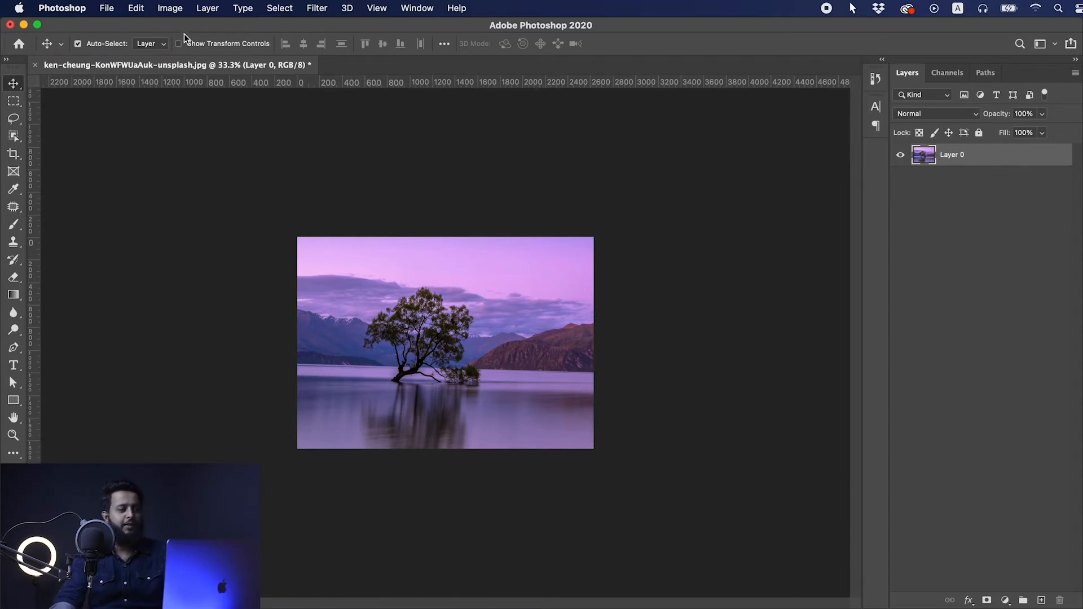
- Revert the photo to its last saved version and activate the Crop tool
left_click(107, 9)
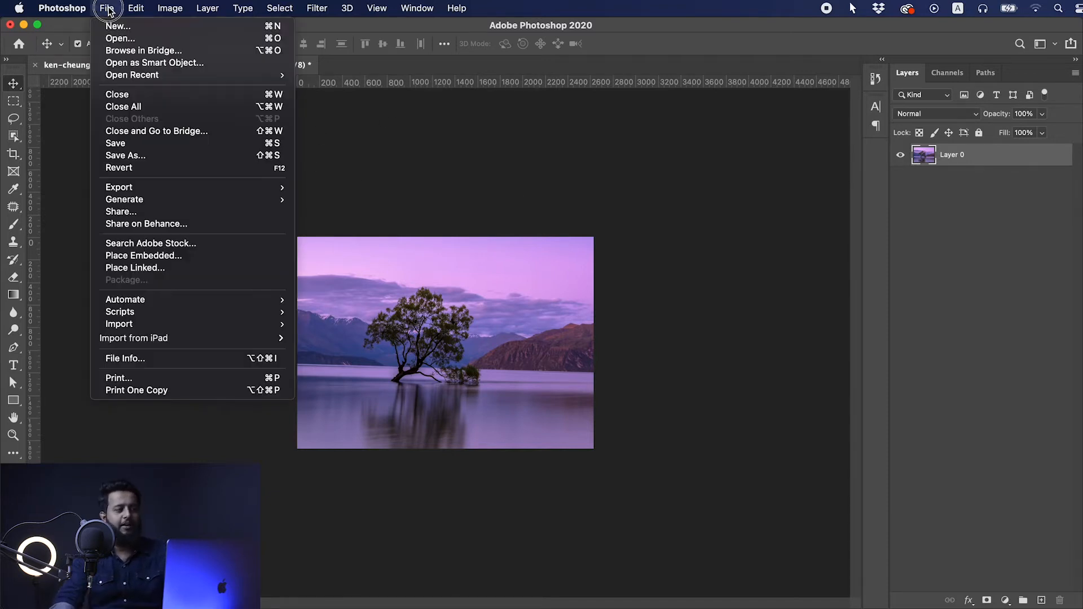
left_click(143, 168)
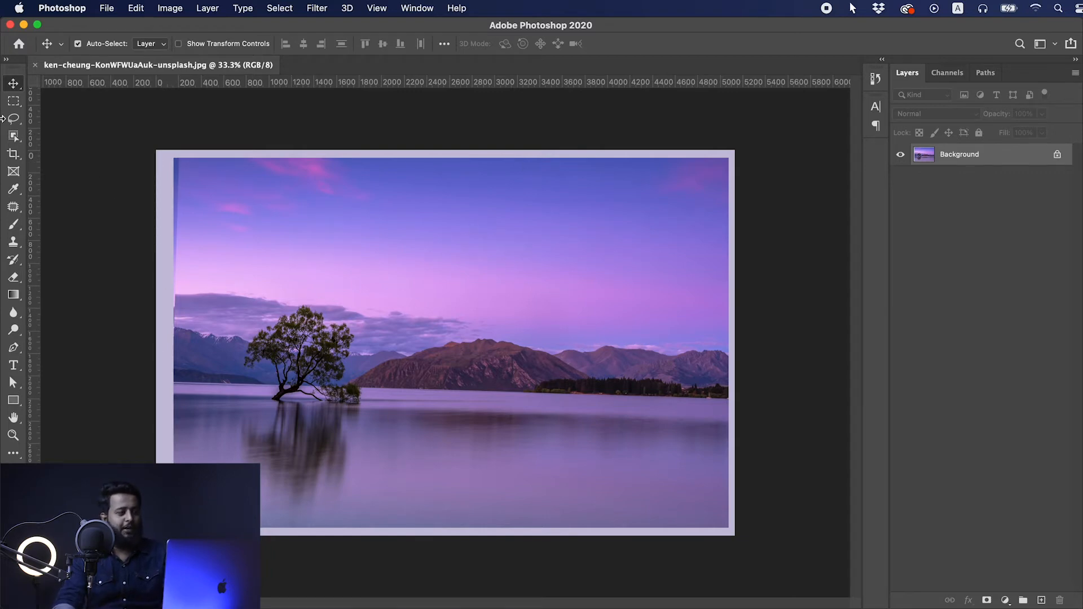
left_click(11, 155)
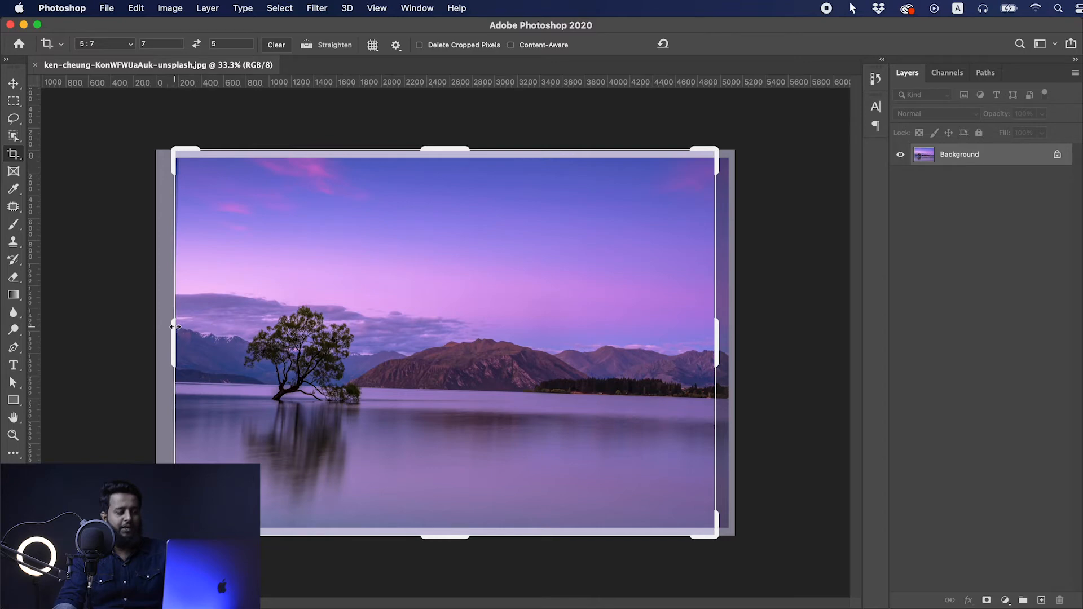
- Show the rulers and place a horizontal guide across the photo at the lake's horizon
key("Escape")
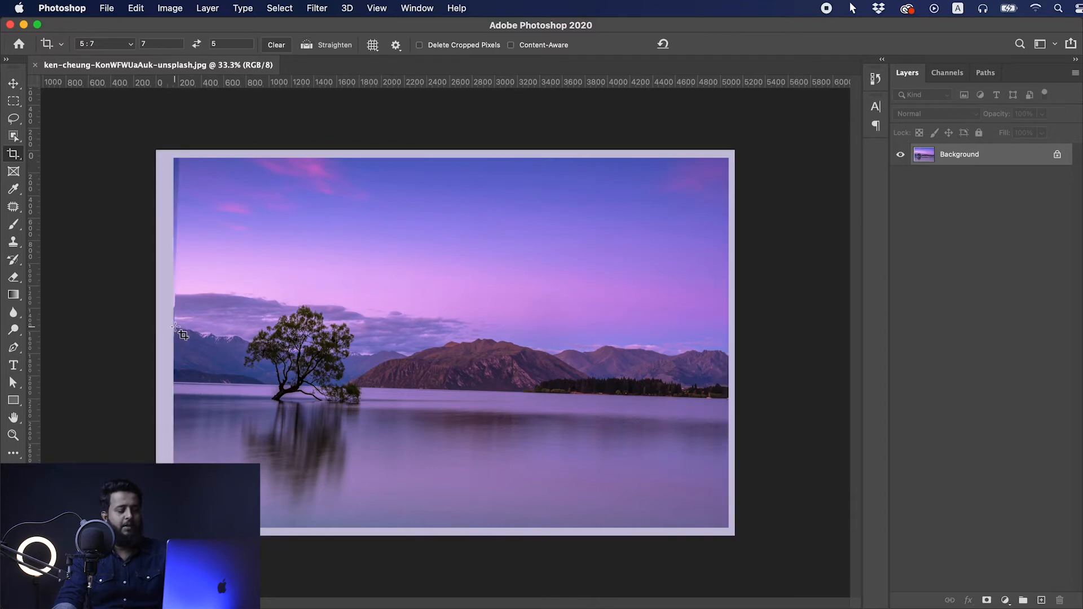
key("super")
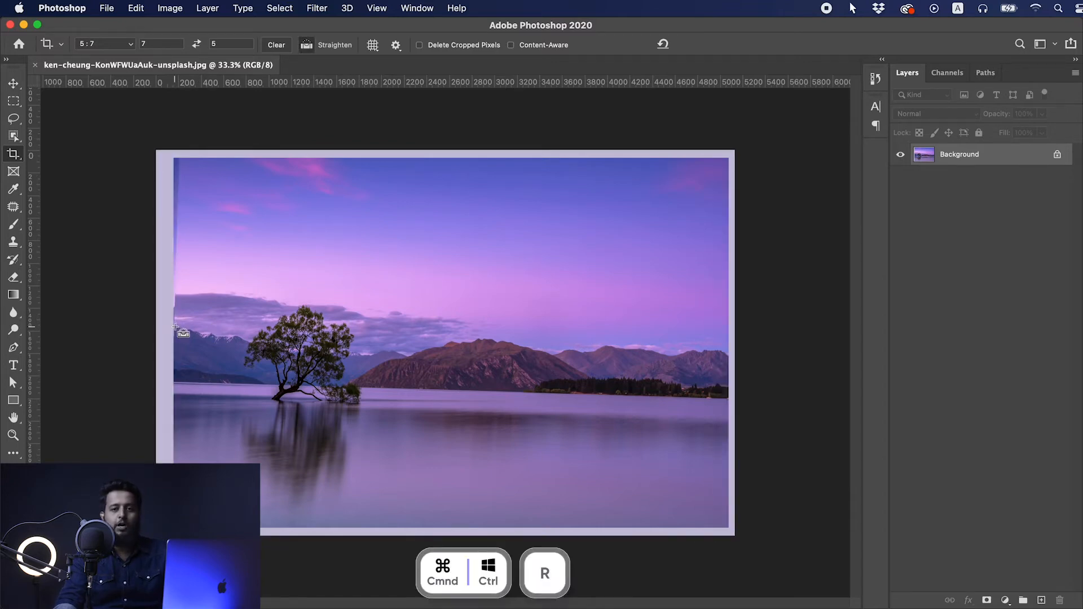
key("super+r")
key("super+r")
key("super+r")
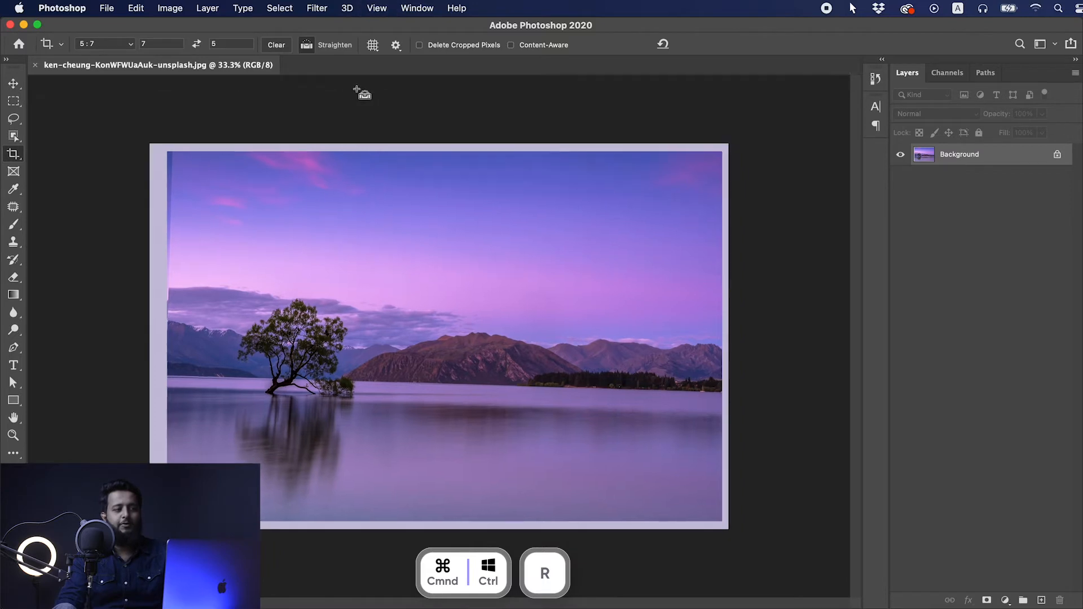
key("super+r")
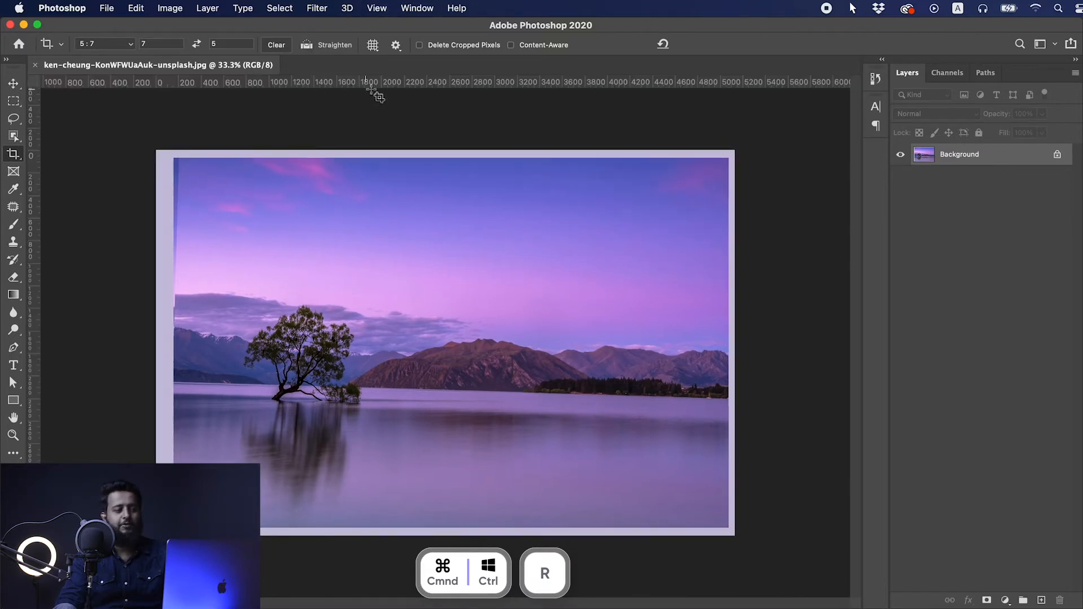
left_click_drag(372, 82, 358, 382)
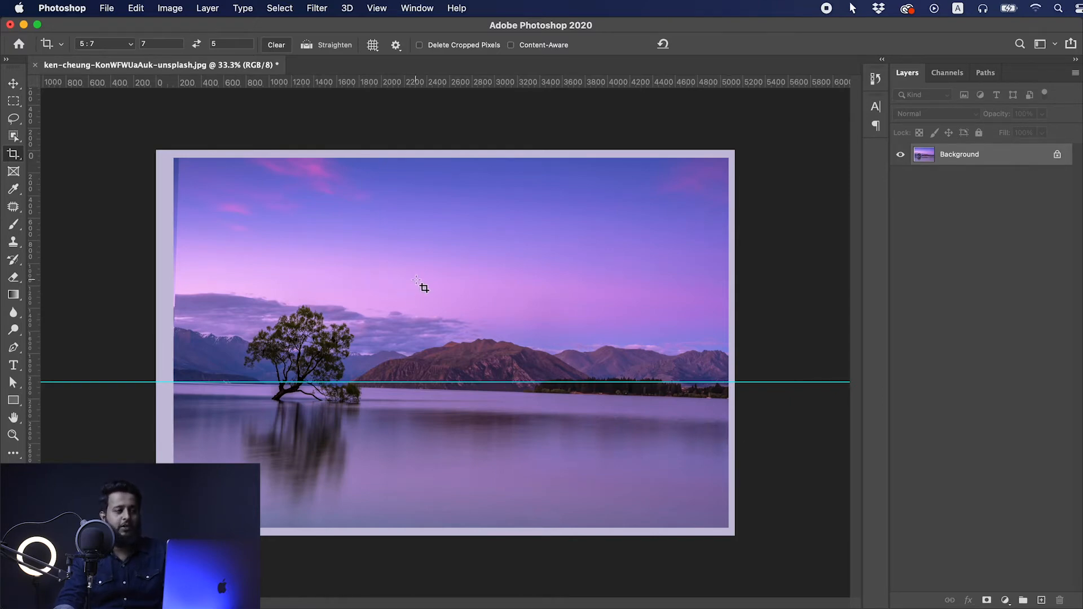
- Straighten the photo along the lake's far shoreline and apply a crop trimmed inside the tilted borders
left_click(306, 45)
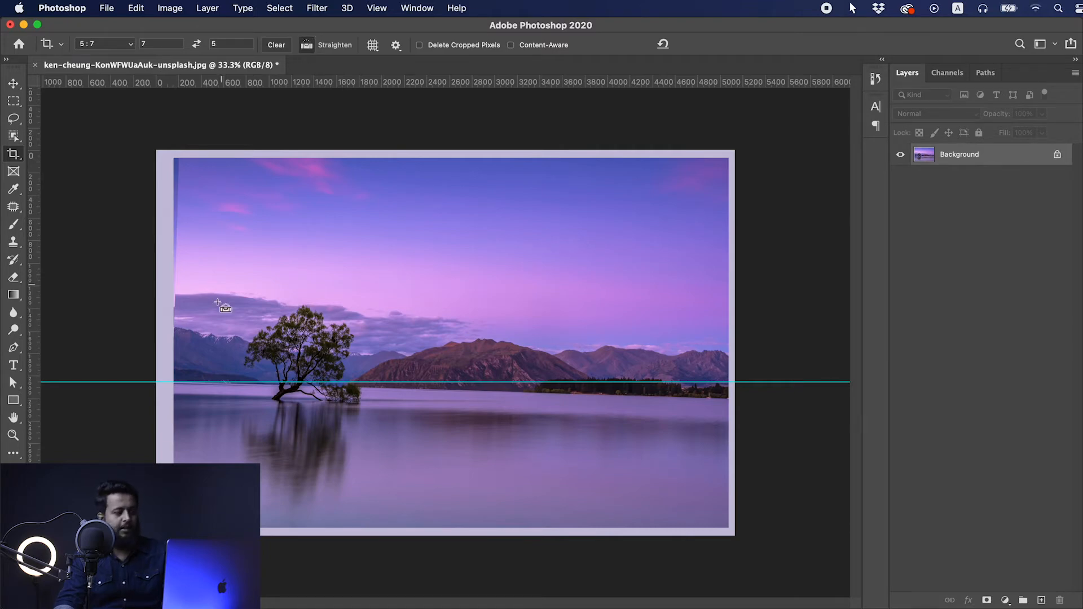
left_click(190, 385)
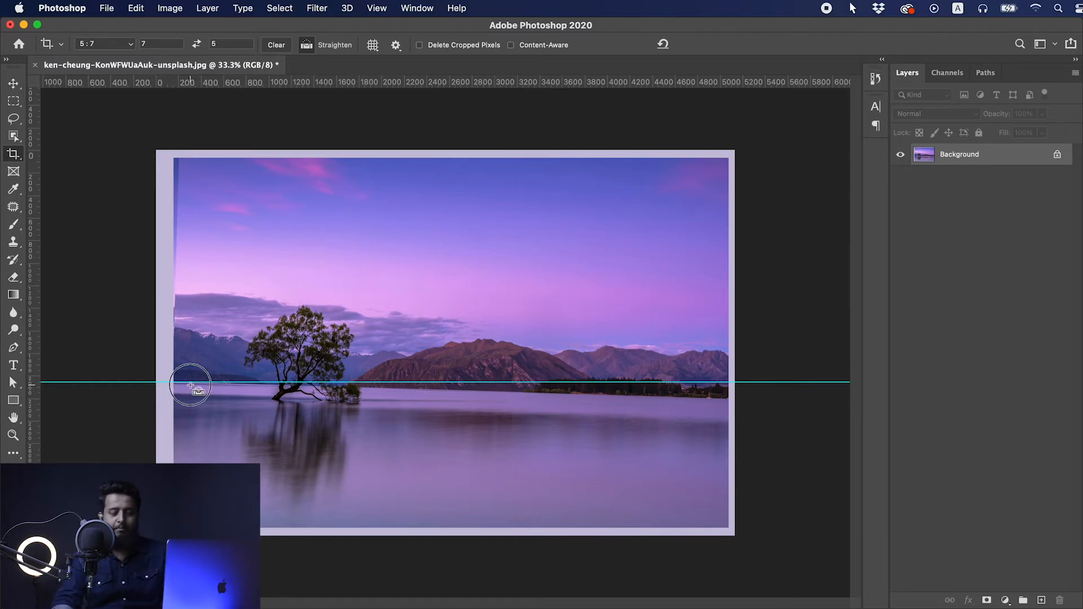
left_click_drag(190, 385, 724, 398)
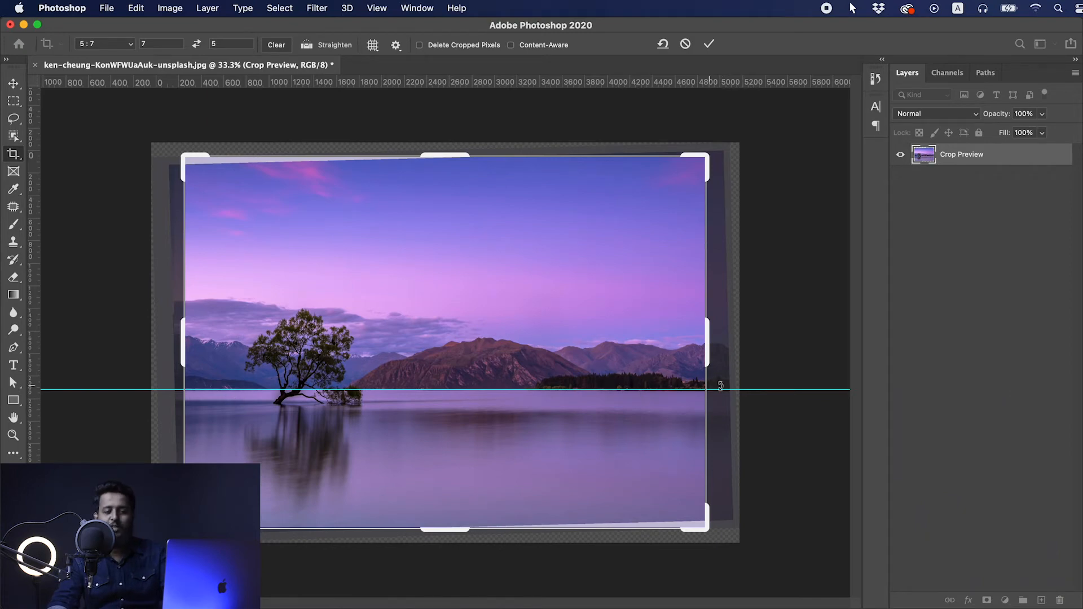
left_click_drag(185, 155, 190, 160)
left_click_drag(448, 530, 448, 523)
key("Return")
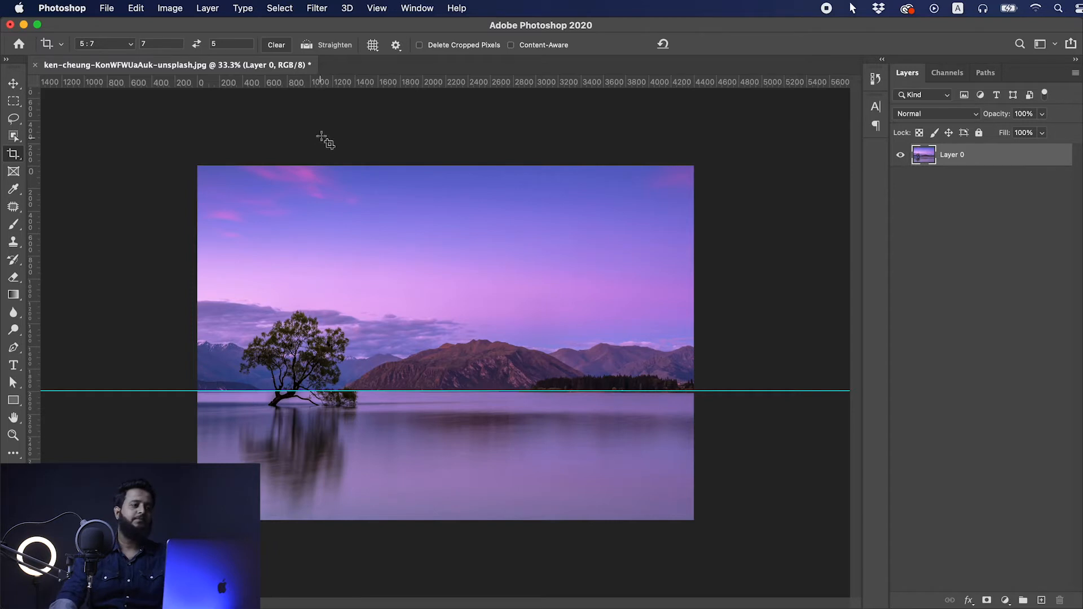
- Set the crop overlay to an always-shown Grid and shrink the crop frame to about 4024 × 2874 px
left_click(375, 290)
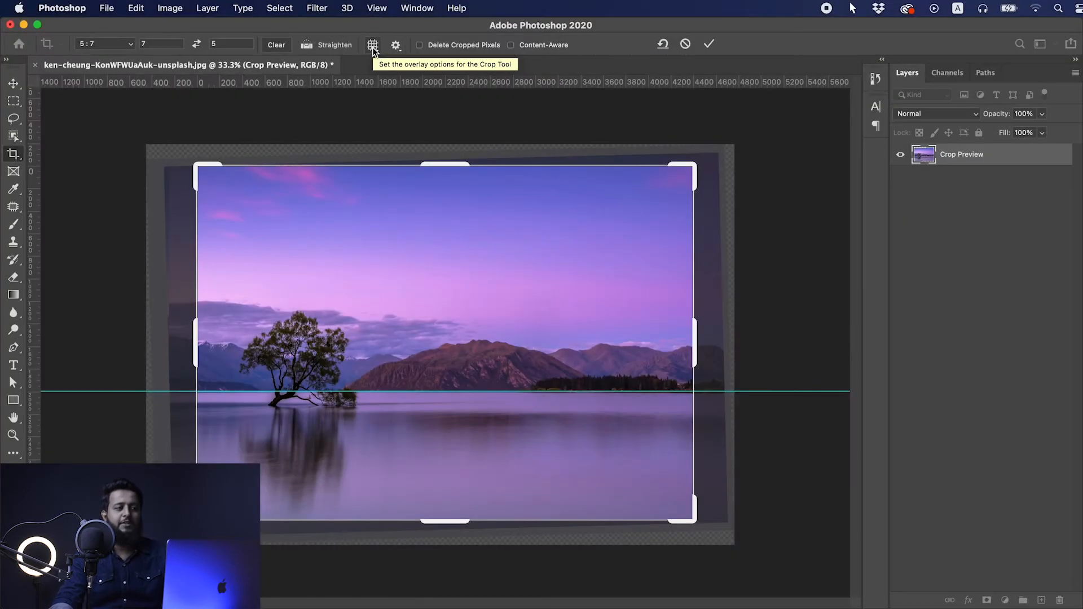
left_click(373, 47)
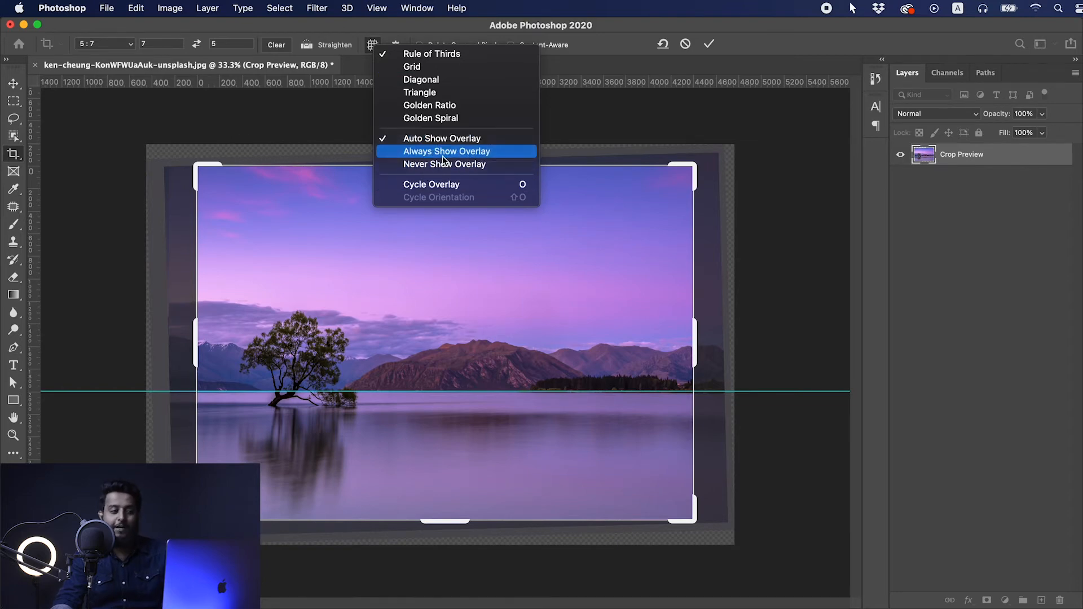
left_click(419, 69)
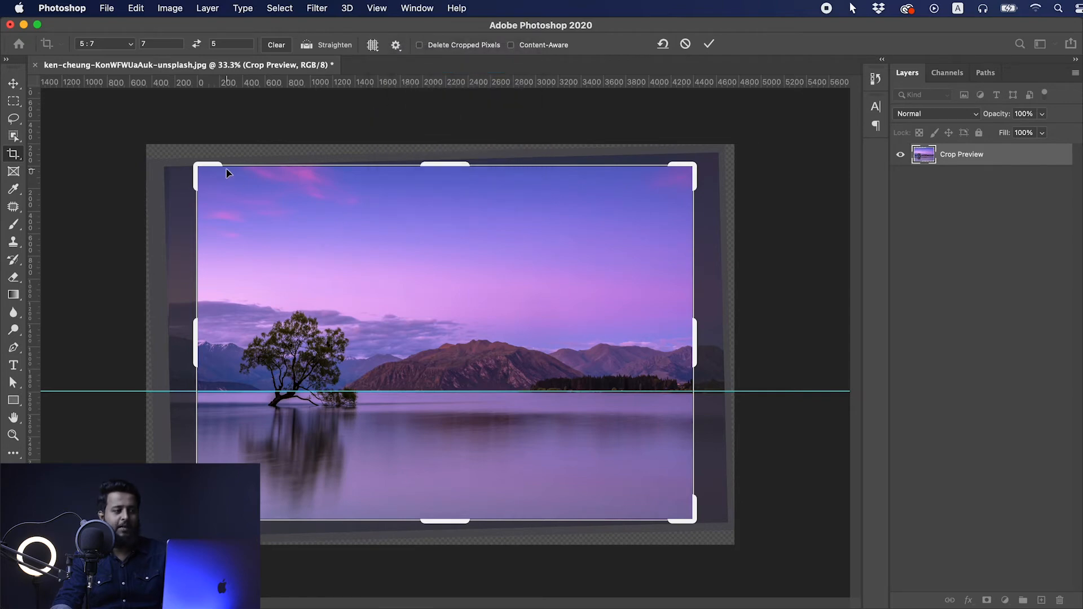
left_click_drag(201, 167, 202, 210)
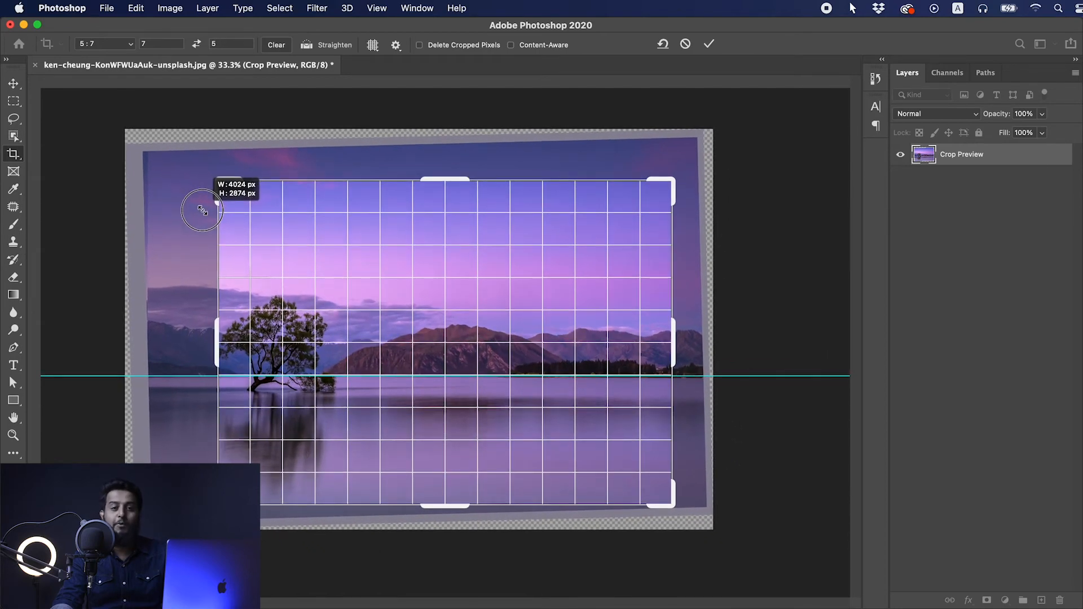
left_click_drag(203, 211, 203, 210)
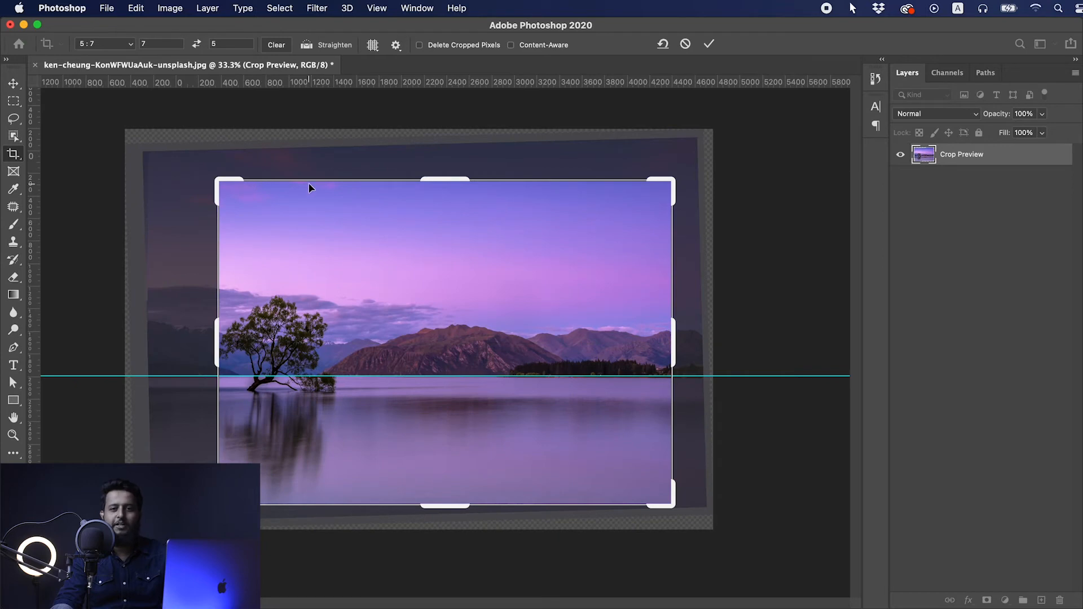
left_click(374, 47)
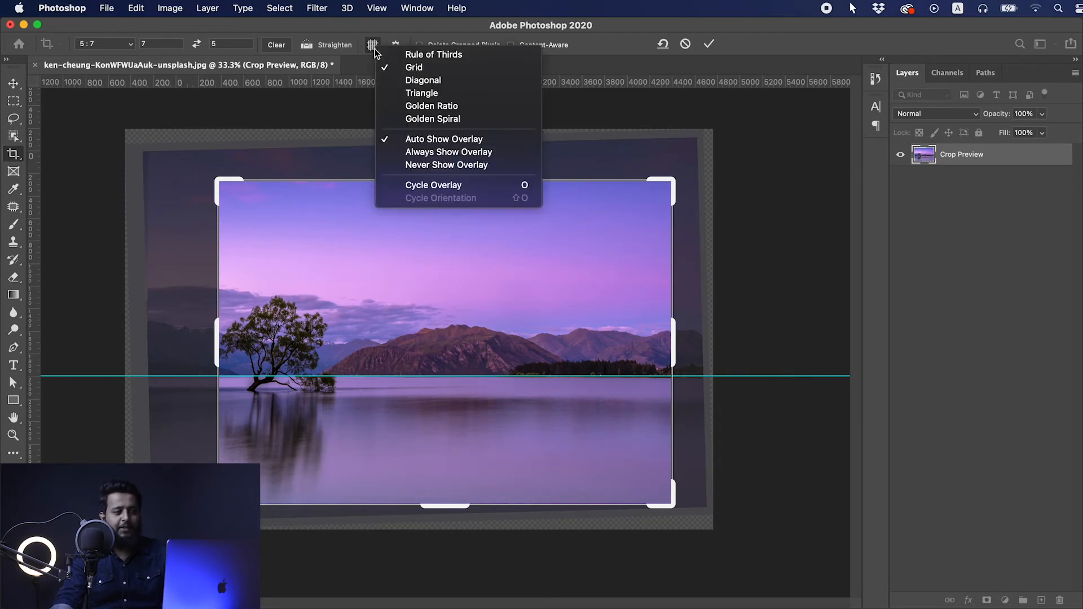
left_click(400, 152)
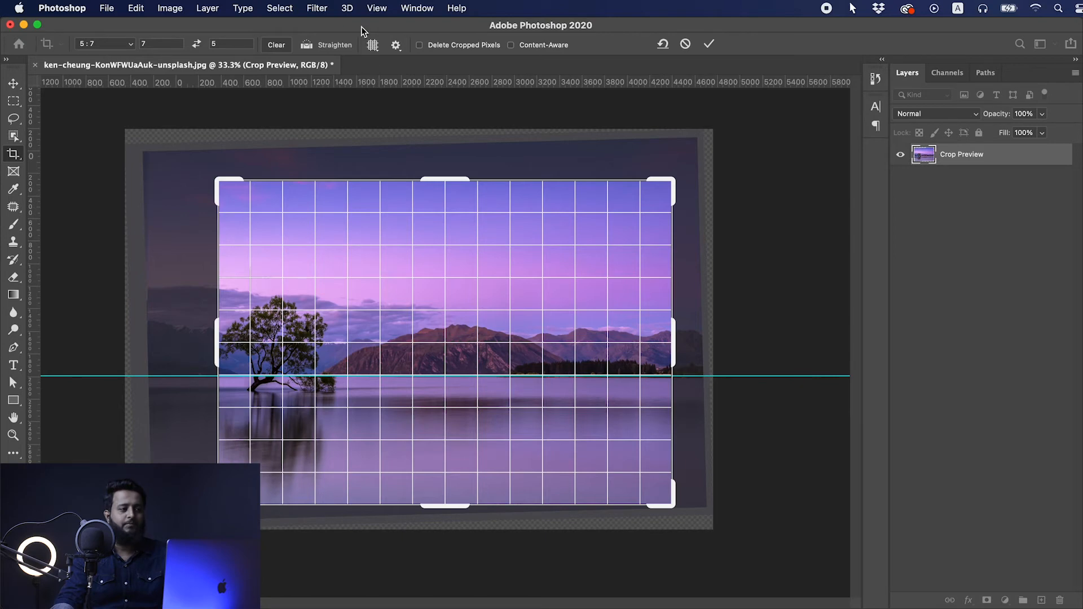
- Enlarge the crop frame from its upper-left corner while trying the Diagonal and Triangle crop overlays
left_click(372, 45)
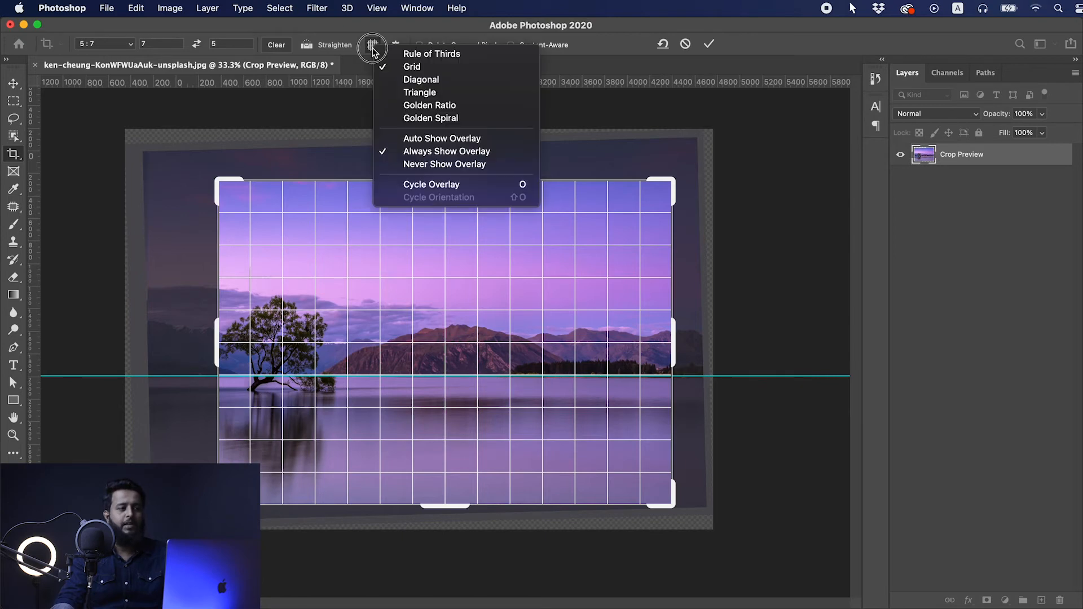
left_click(400, 80)
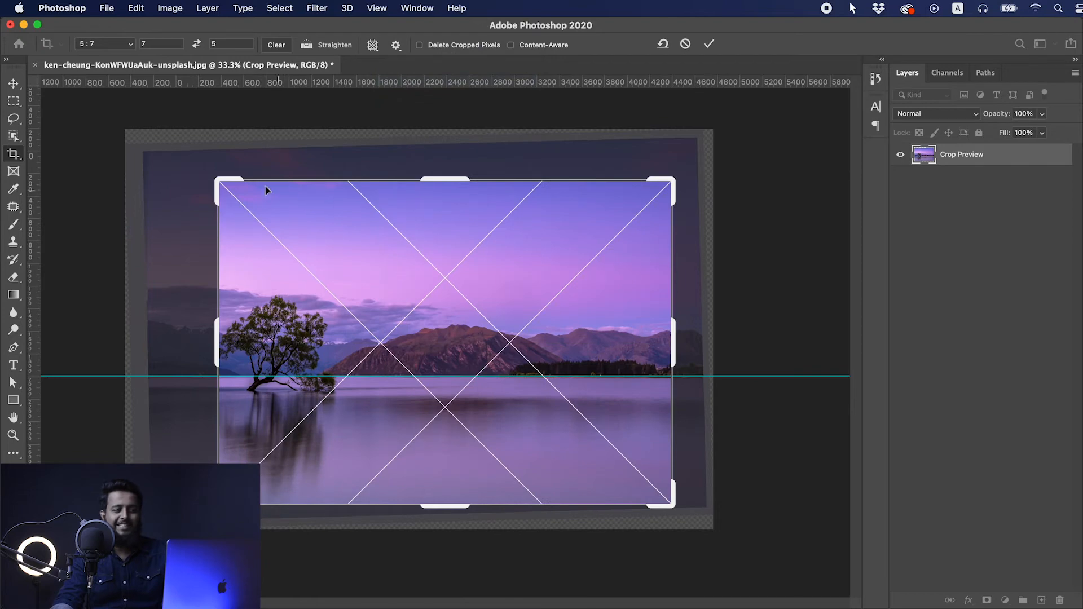
left_click_drag(219, 178, 186, 194)
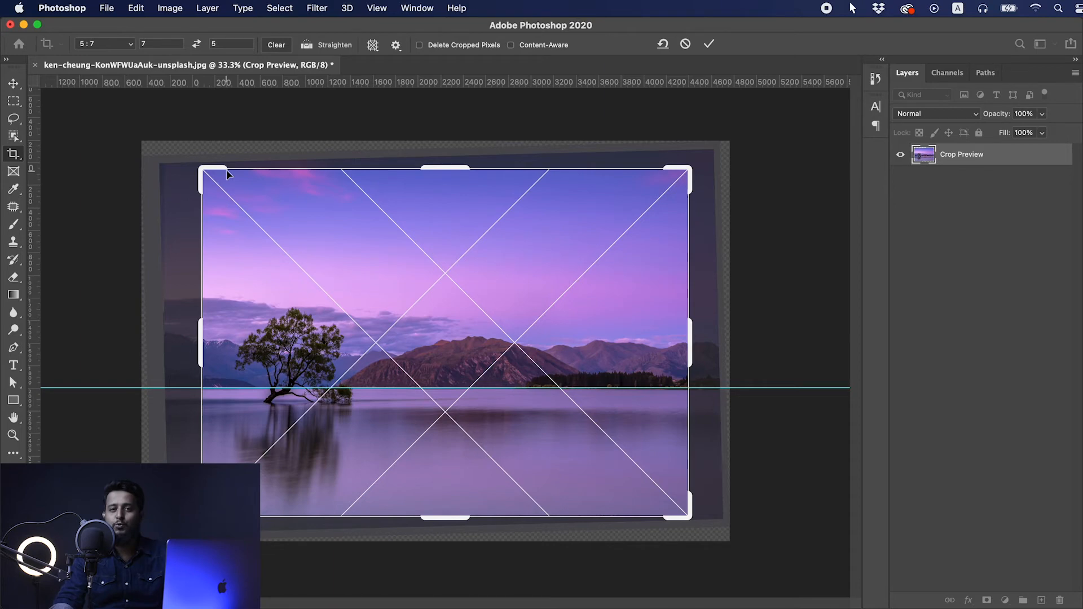
left_click(373, 45)
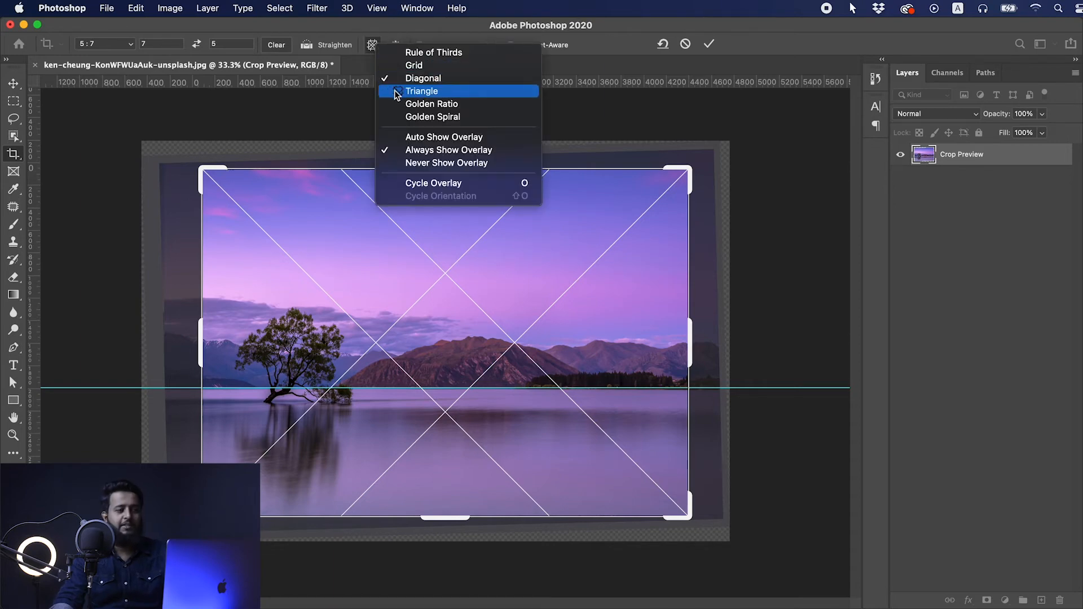
left_click(396, 92)
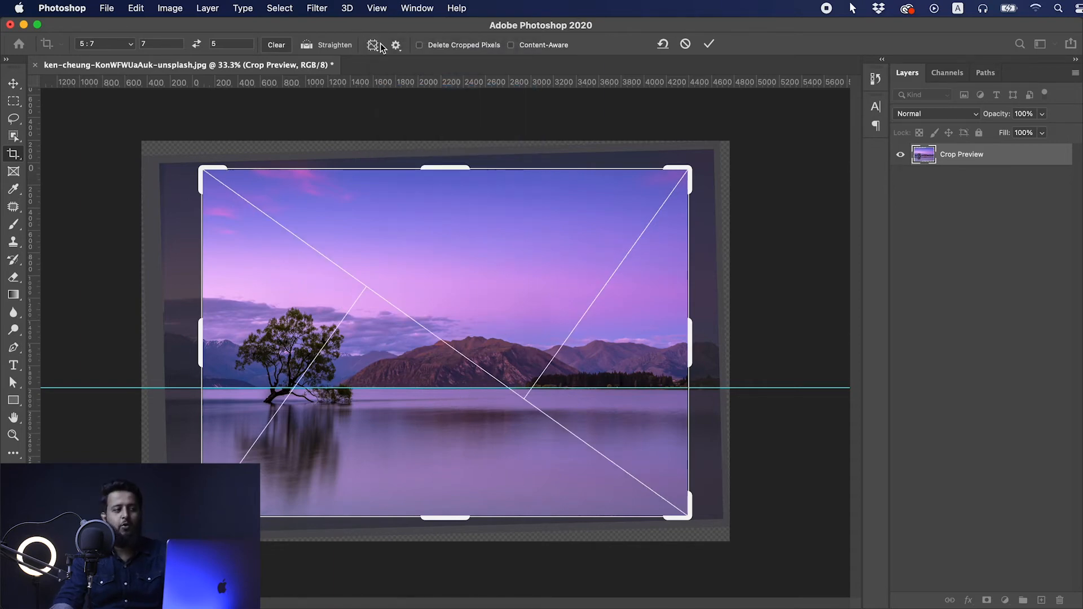
- Set the crop overlay to Golden Ratio and apply the crop with the image rotated slightly clockwise
left_click(373, 45)
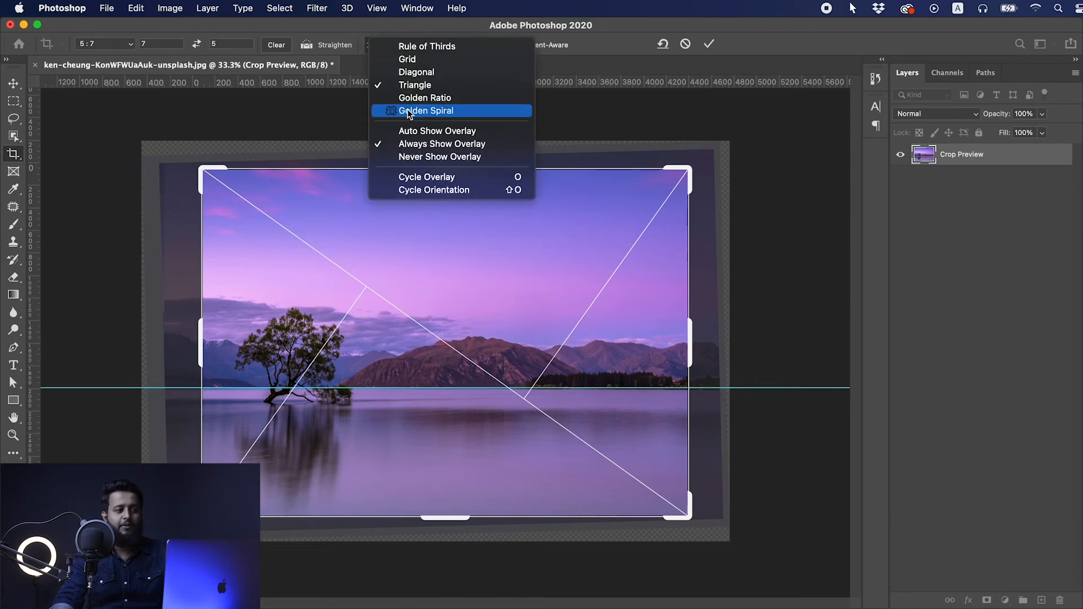
left_click(413, 99)
mouse_move(203, 168)
left_mouse_down()
mouse_move(231, 176)
mouse_move(202, 169)
left_mouse_up()
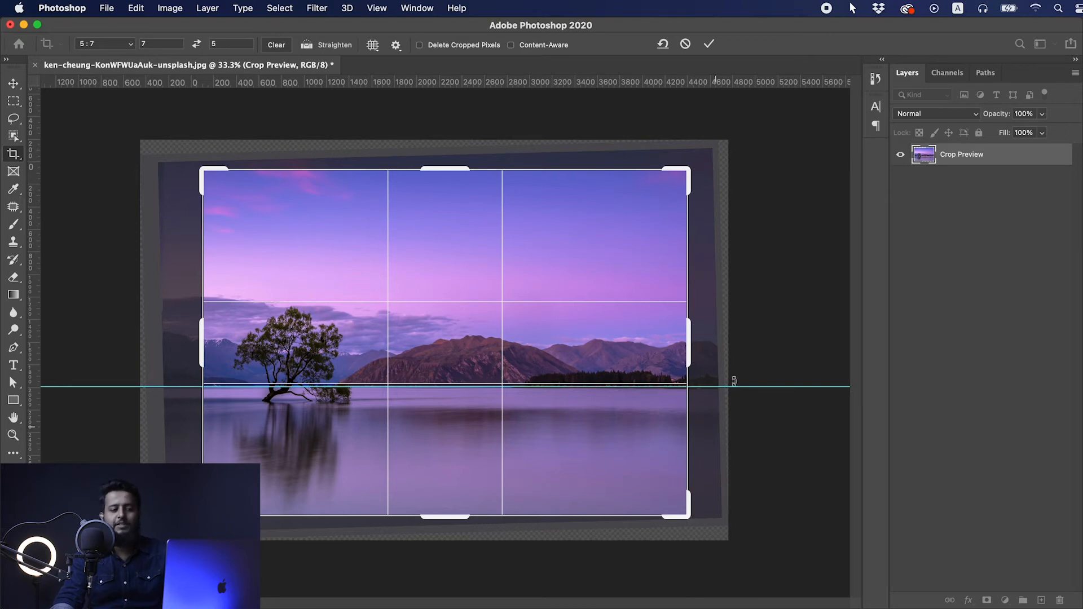
left_click_drag(697, 152, 659, 186)
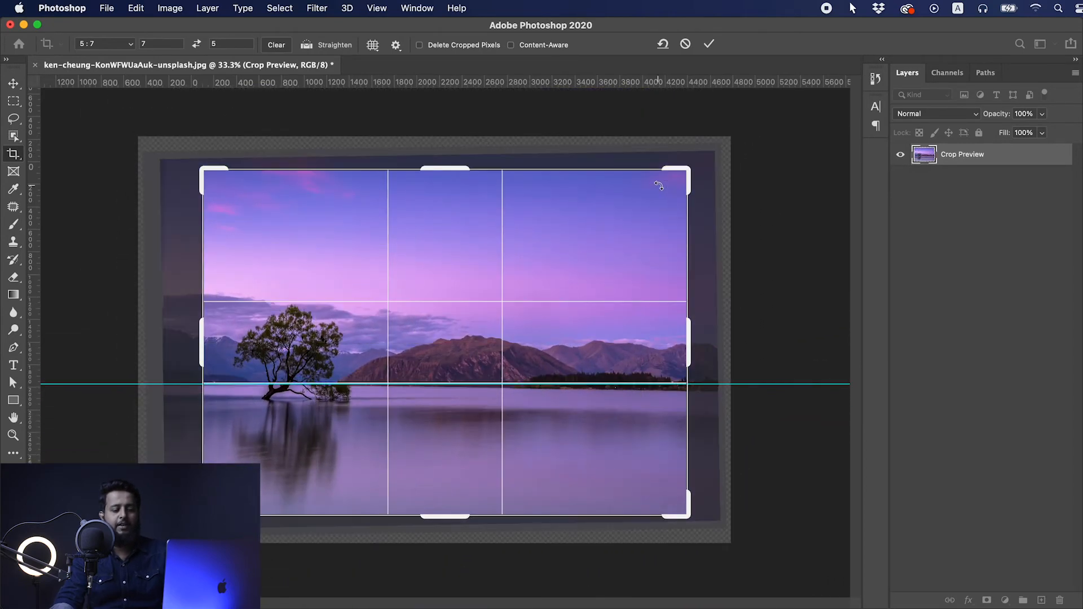
key("Return")
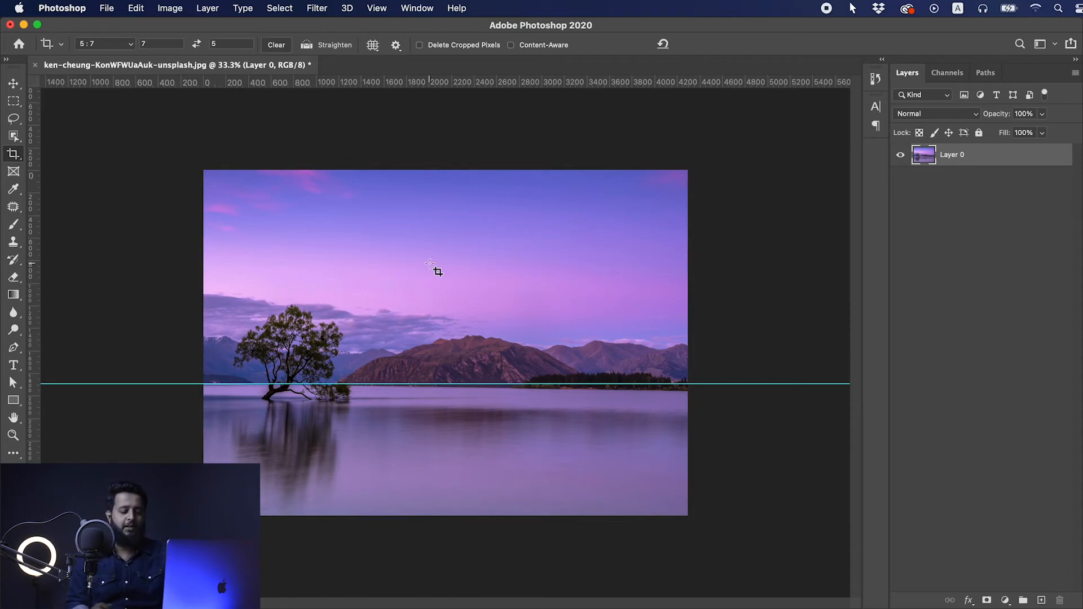
key("super+k")
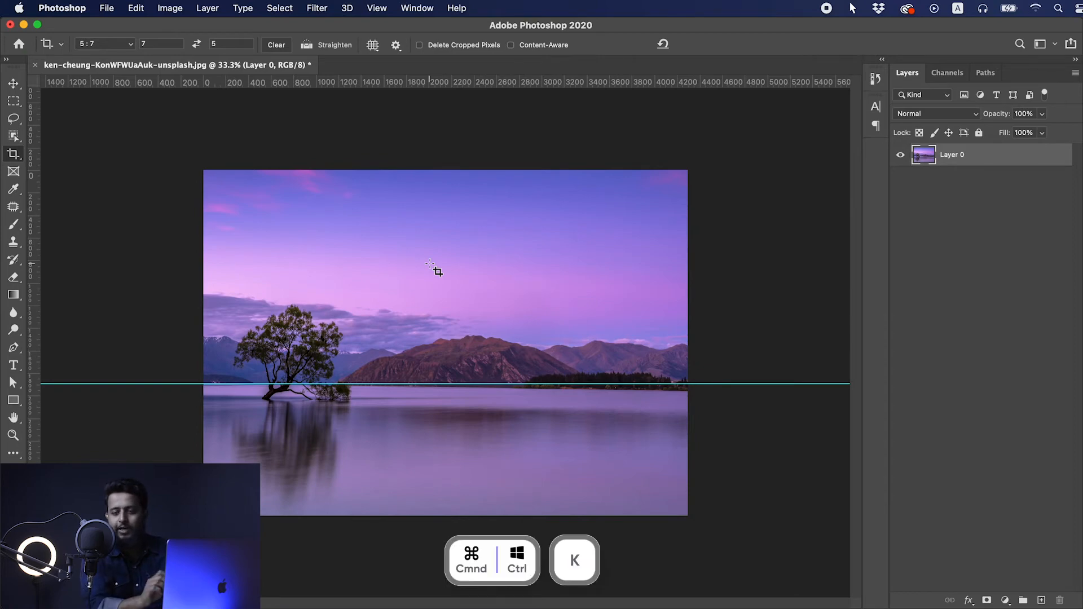
left_click(113, 7)
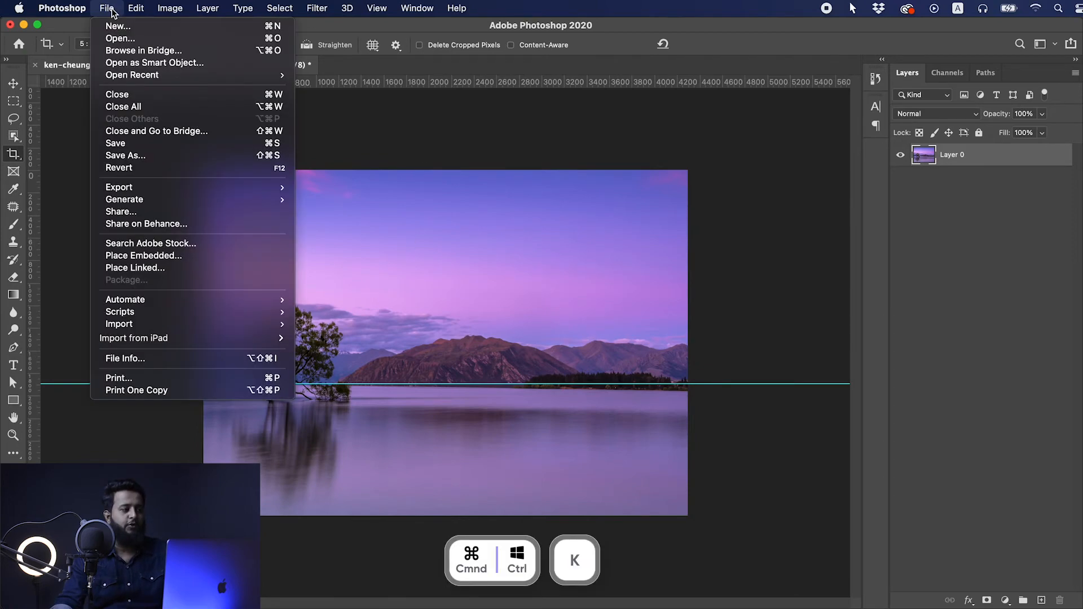
mouse_move(70, 7)
mouse_move(97, 57)
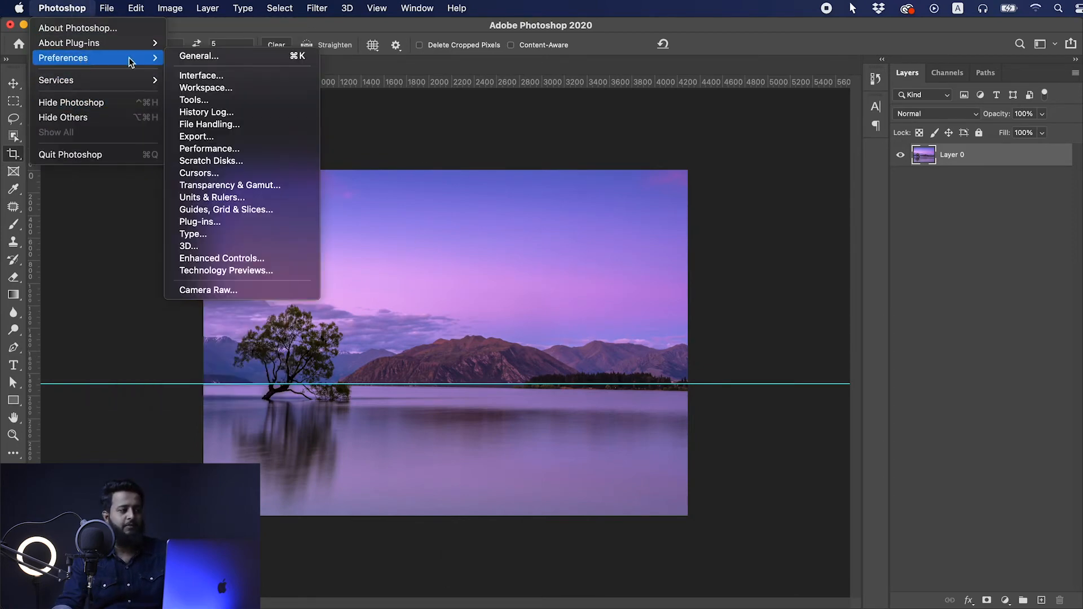
left_click(198, 56)
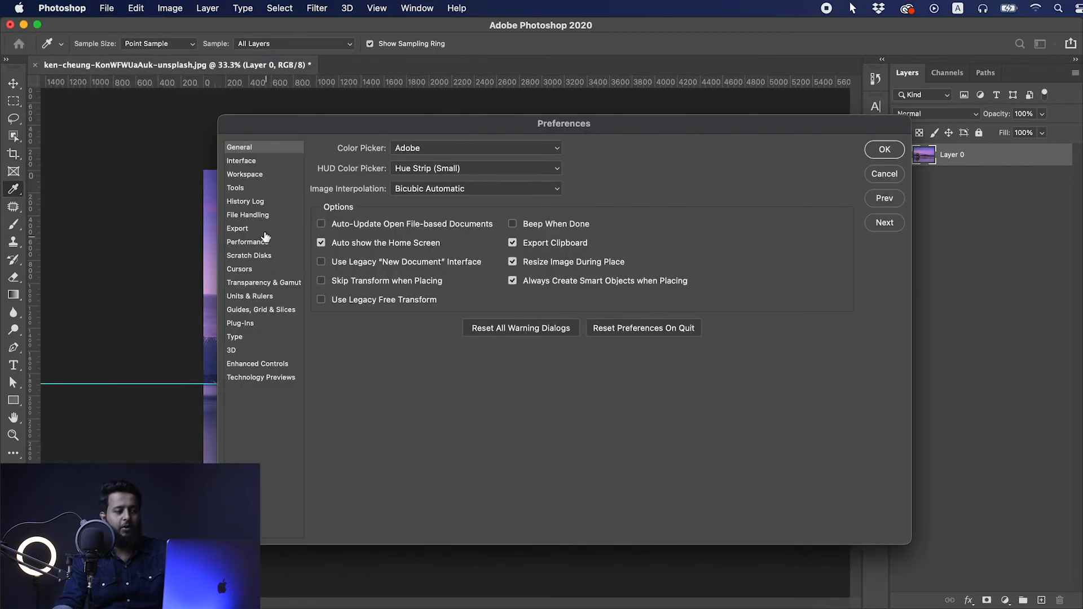
left_click(236, 189)
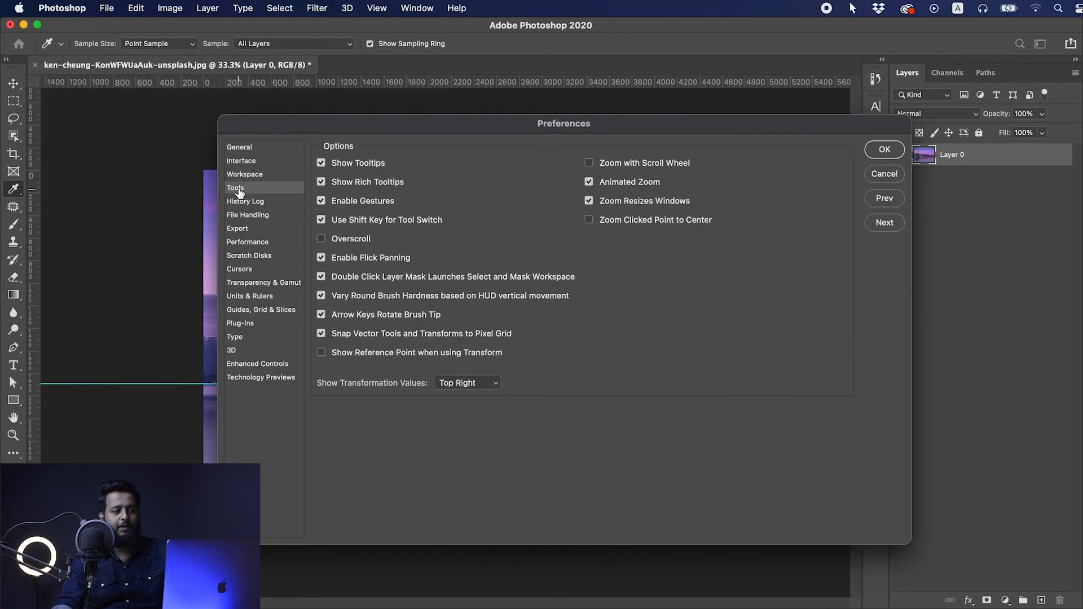
left_click(880, 174)
- Enable "Show Reference Point when using Transform" in the Tools preferences and move the crop's reference point to the upper-left Golden Ratio intersection
key("c")
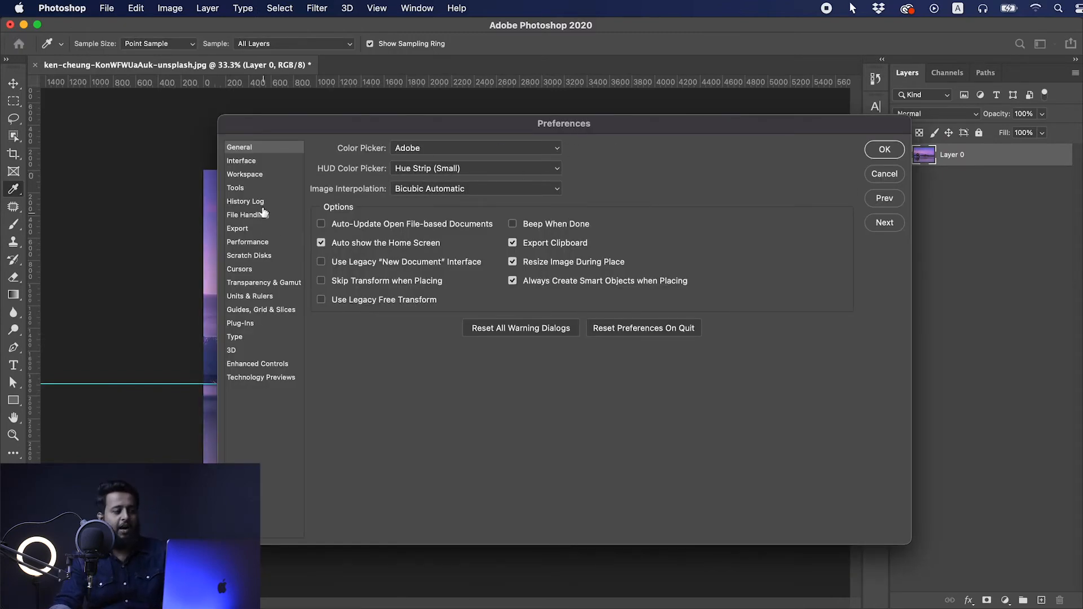
left_click(236, 188)
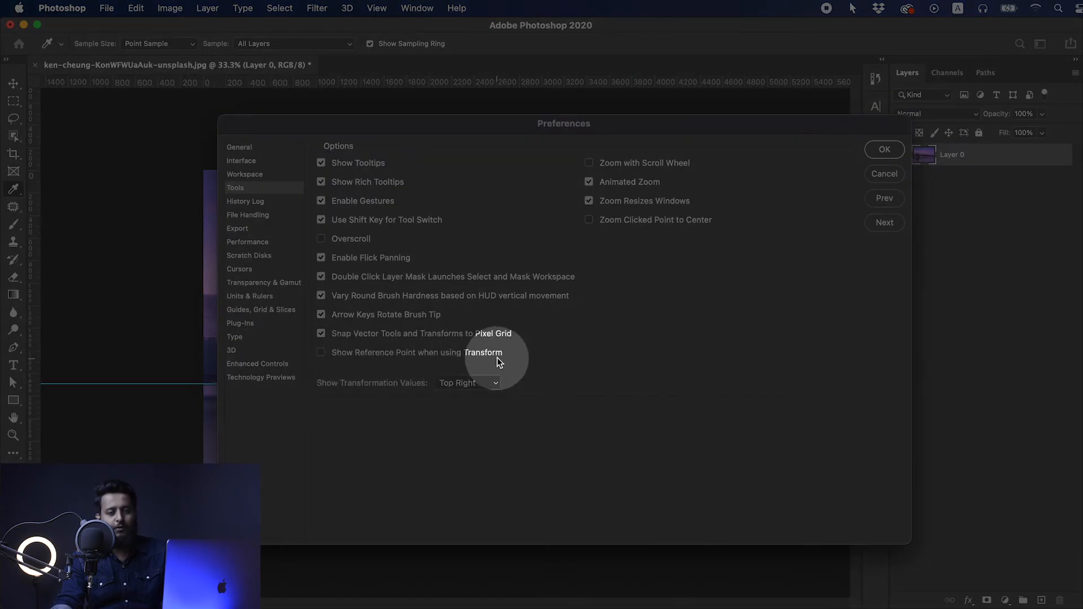
left_click(322, 353)
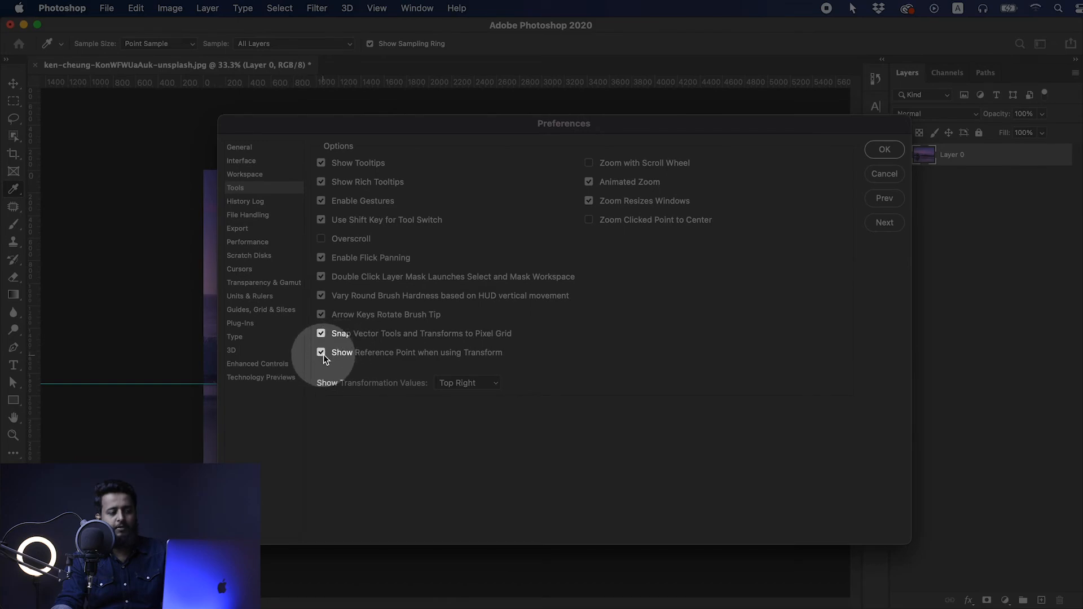
left_click(881, 151)
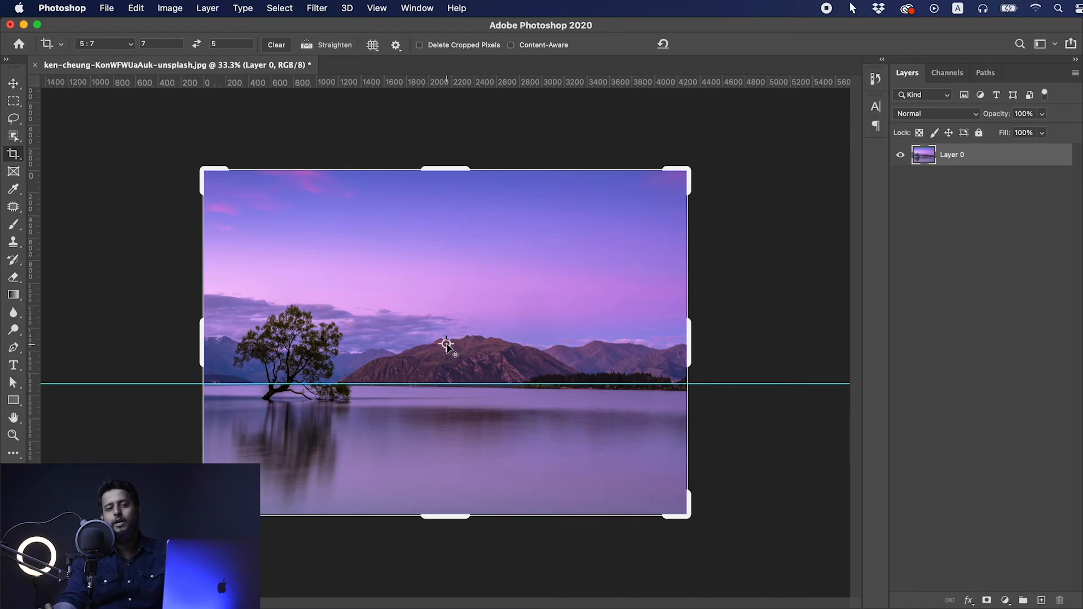
left_click_drag(445, 344, 389, 302)
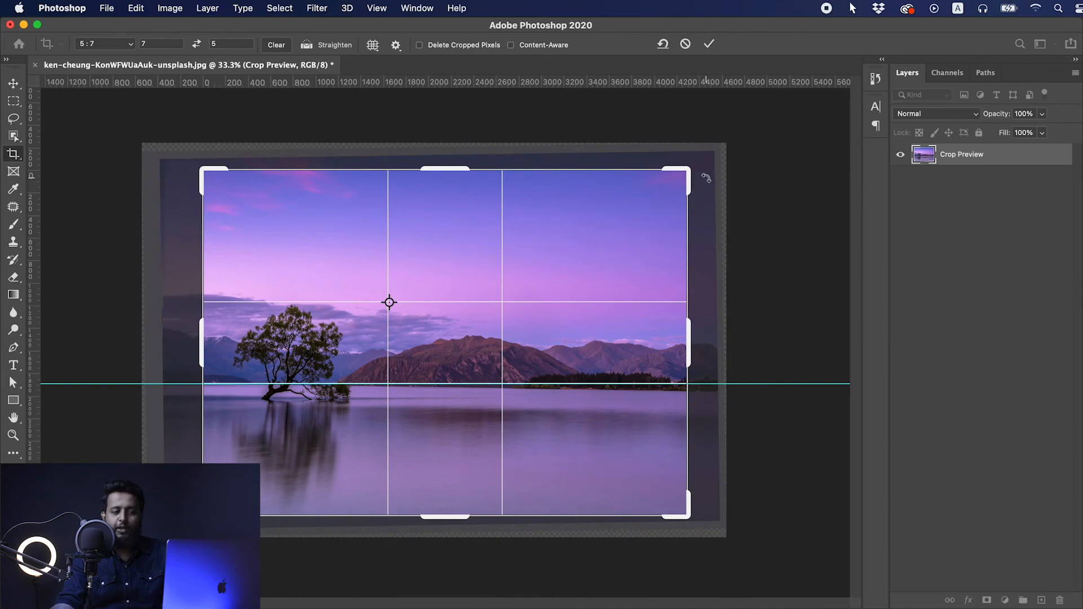
- Rotate the image clockwise about the crop's reference point, move that point above the mountains on the right, rotate again, and apply the crop
left_click_drag(707, 177, 693, 241)
left_click_drag(391, 295, 568, 296)
mouse_move(678, 202)
left_mouse_down()
mouse_move(699, 208)
mouse_move(703, 229)
mouse_move(689, 202)
mouse_move(633, 177)
mouse_move(665, 196)
left_mouse_up()
key("super+r")
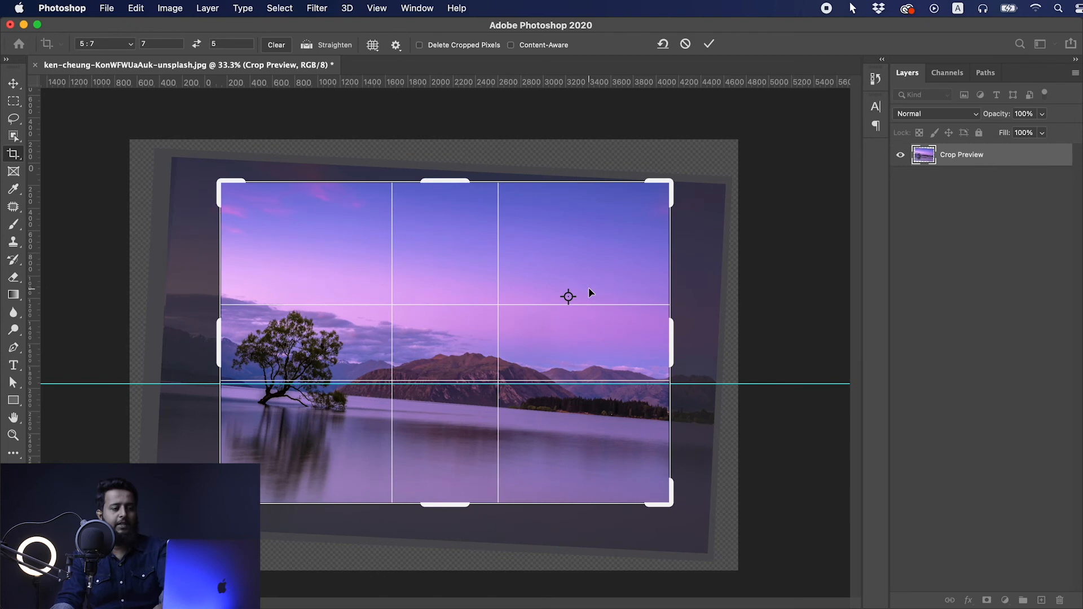
key("Return")
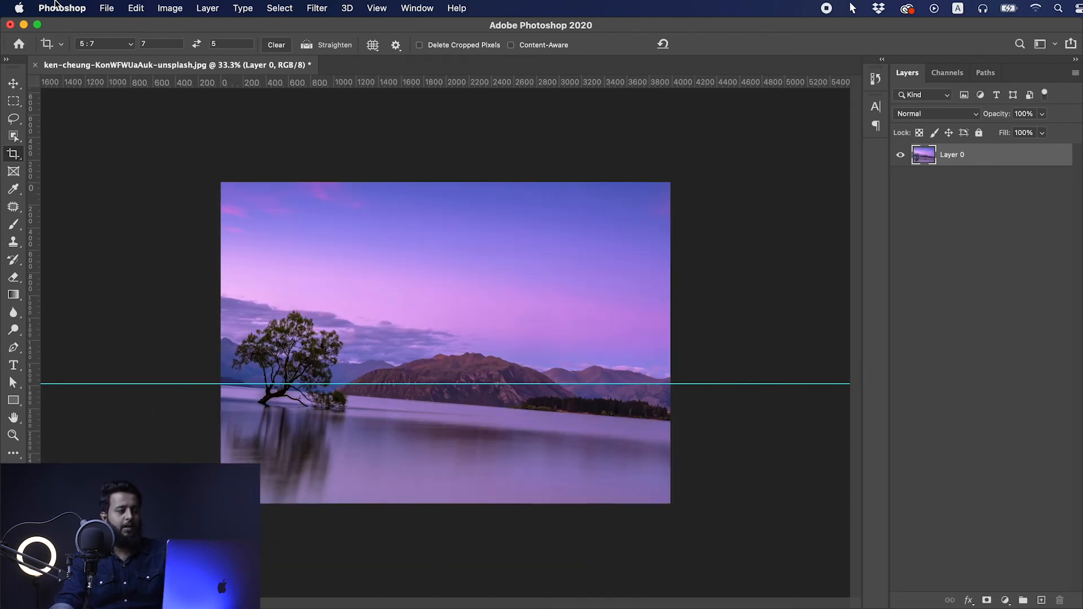
- Revert the photo to its saved version and draw a wide elliptical placeholder frame across the sky
left_click(107, 9)
left_click(145, 166)
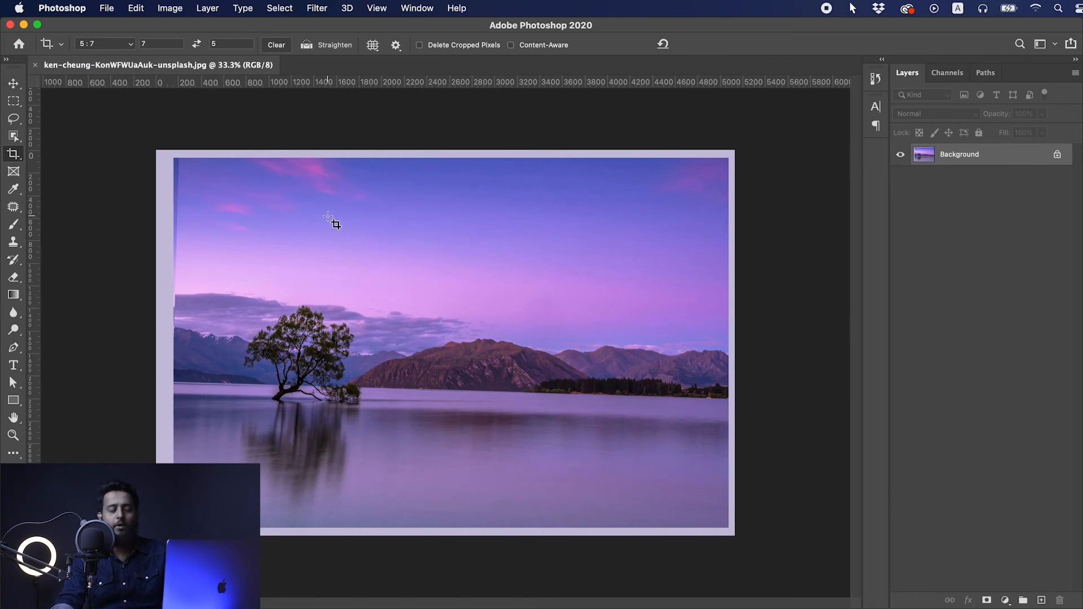
left_click(13, 175)
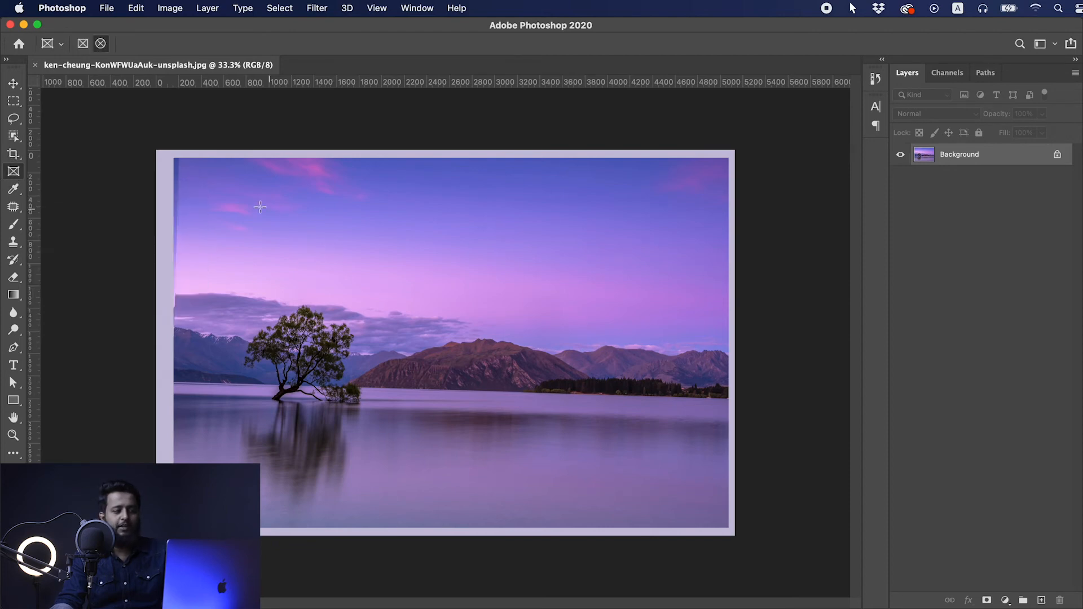
left_click_drag(206, 188, 681, 292)
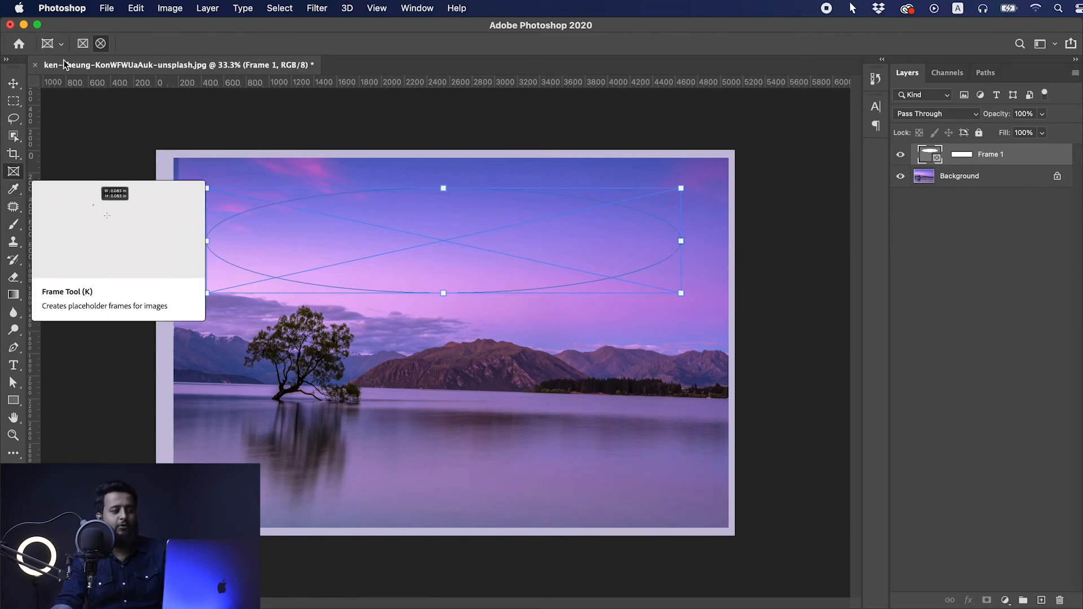
left_click(101, 45)
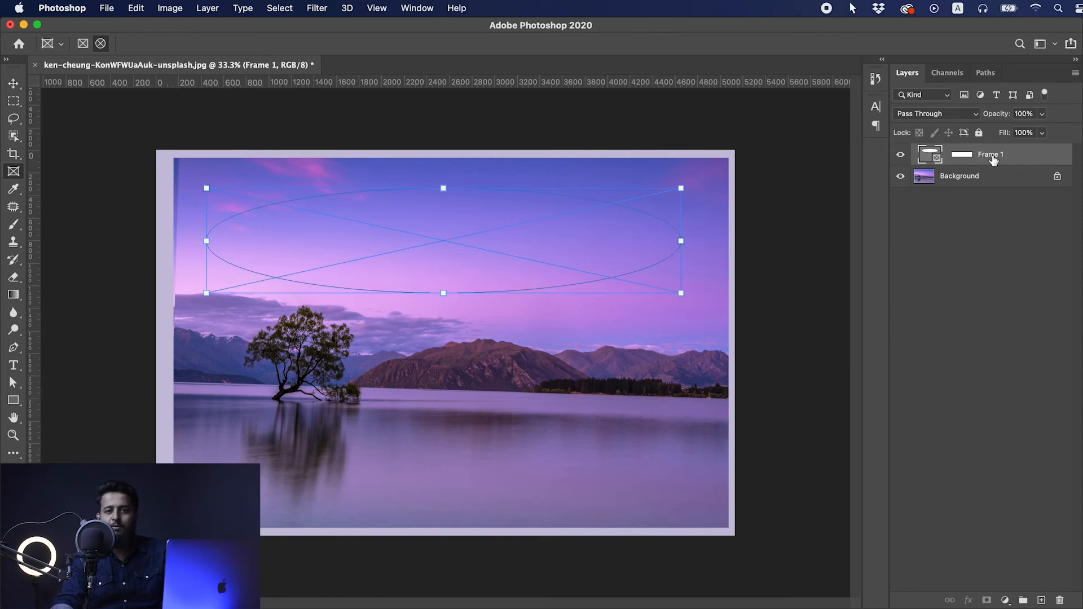
- Switch to Finder and place the magenta-and-teal palm-leaf photo from the image subfolder into the elliptical frame in Photoshop
key("super+Tab")
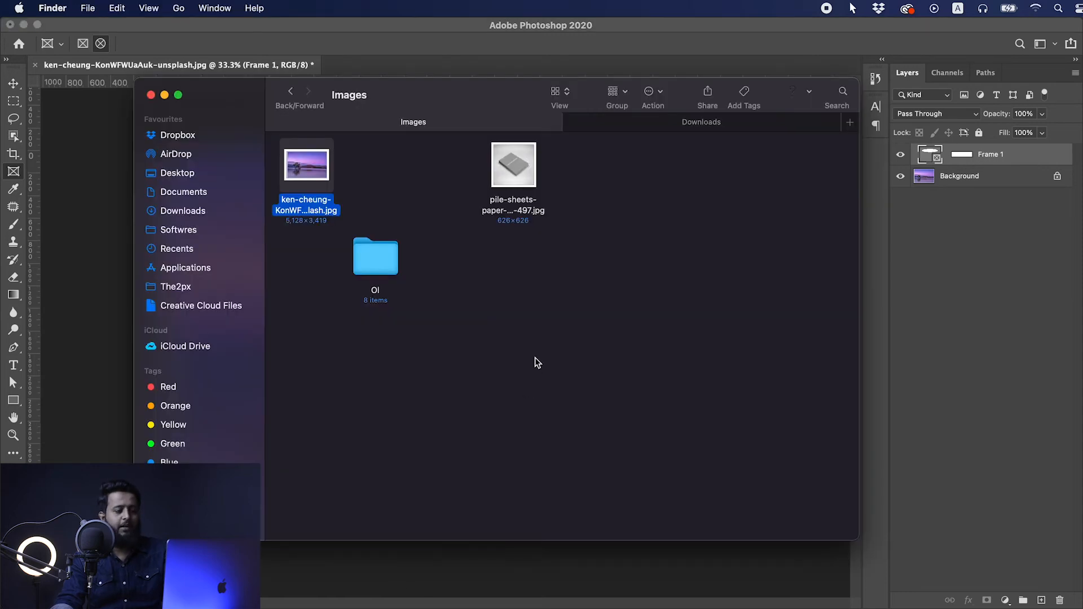
left_click_drag(413, 123, 494, 145)
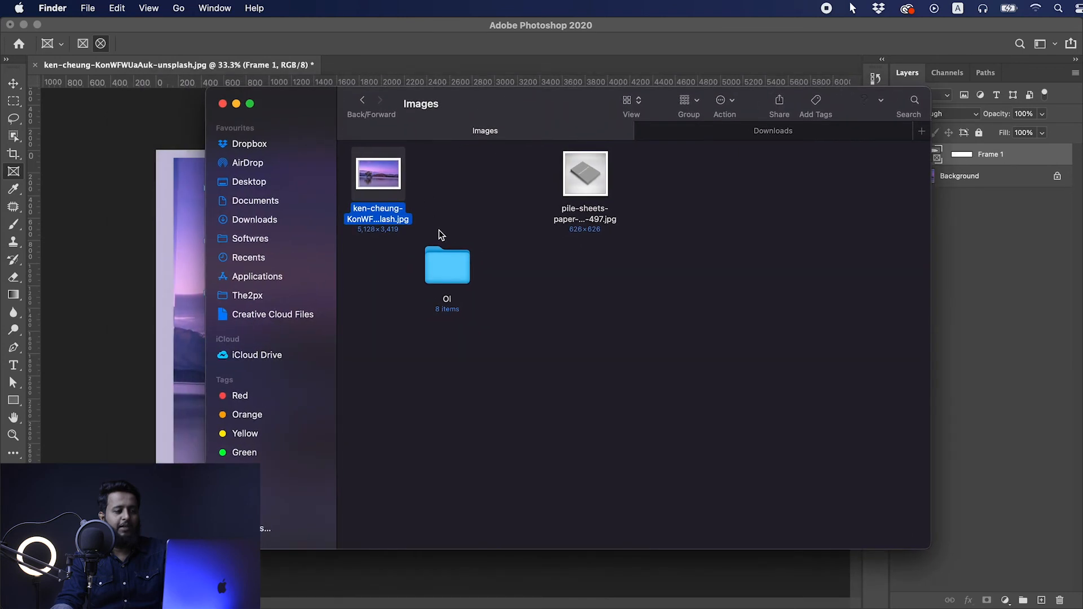
double_click(446, 264)
left_click_drag(519, 176, 450, 228)
key("super+Tab")
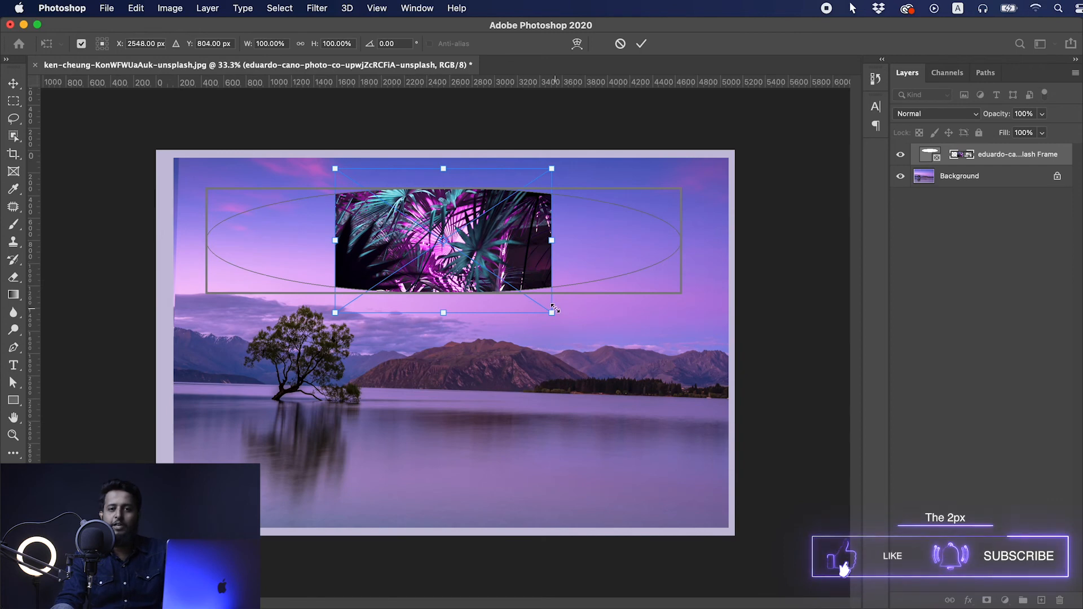
- Enlarge the palm-leaf photo to fill the elliptical frame and shift the framed picture slightly to the right and down
left_click_drag(552, 308, 685, 386)
key("Return")
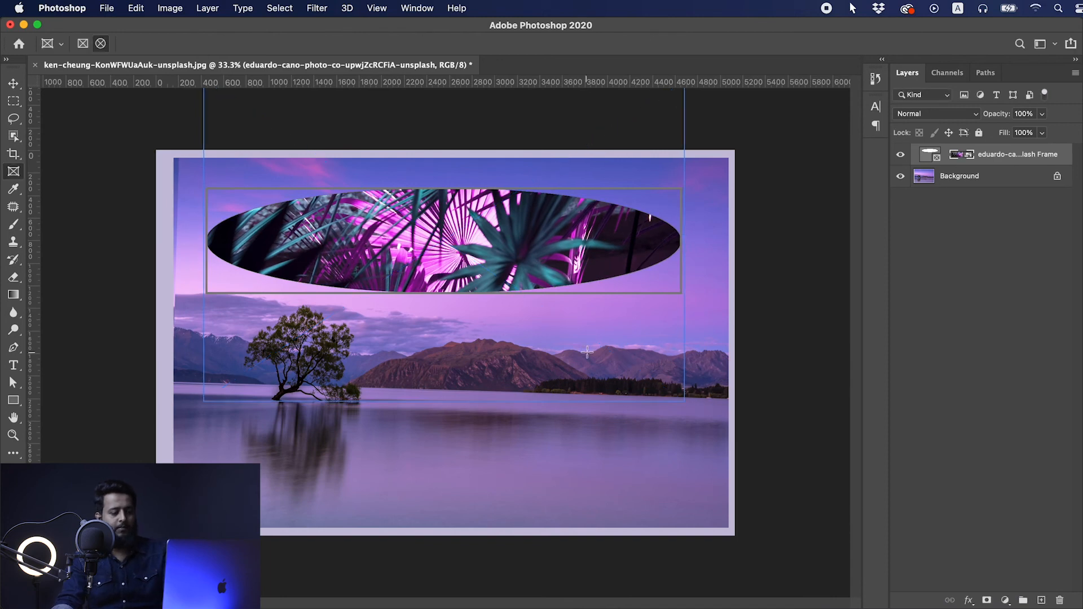
key("v")
mouse_move(452, 252)
left_mouse_down()
mouse_move(450, 303)
mouse_move(453, 246)
mouse_move(454, 261)
left_mouse_up()
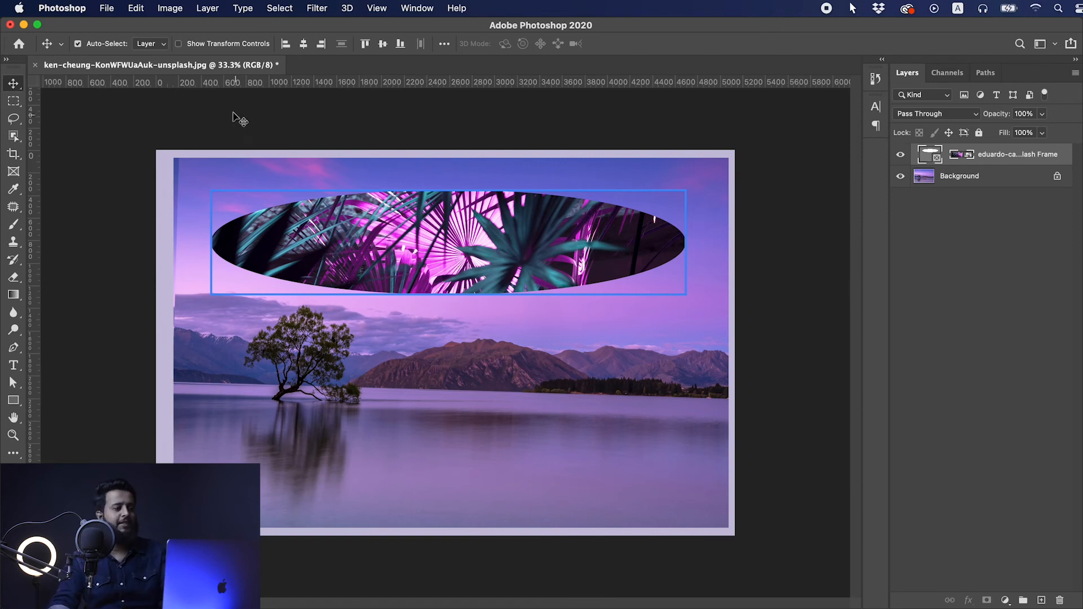
- Draw a wide rectangular frame across the lower half of the photo and place the golden bokeh lights image from Finder in it
left_click(14, 171)
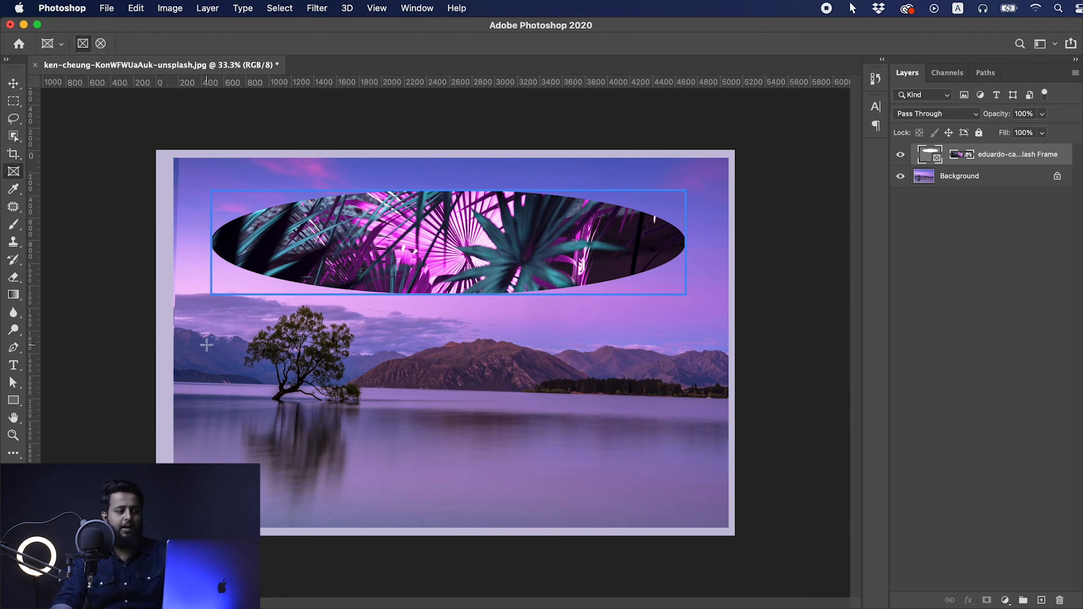
left_click_drag(213, 340, 675, 499)
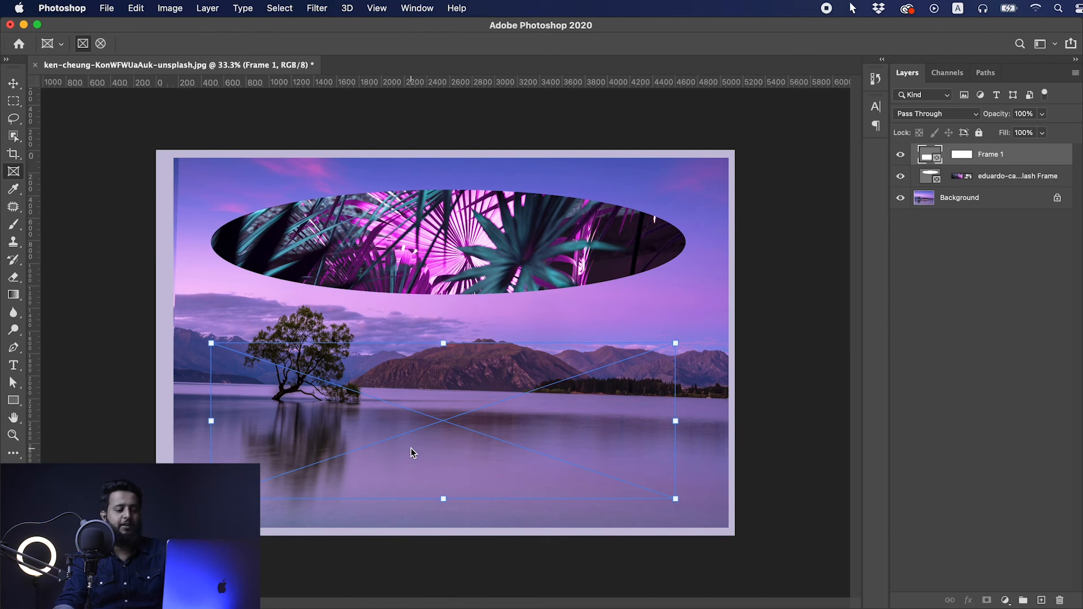
key("super+Tab")
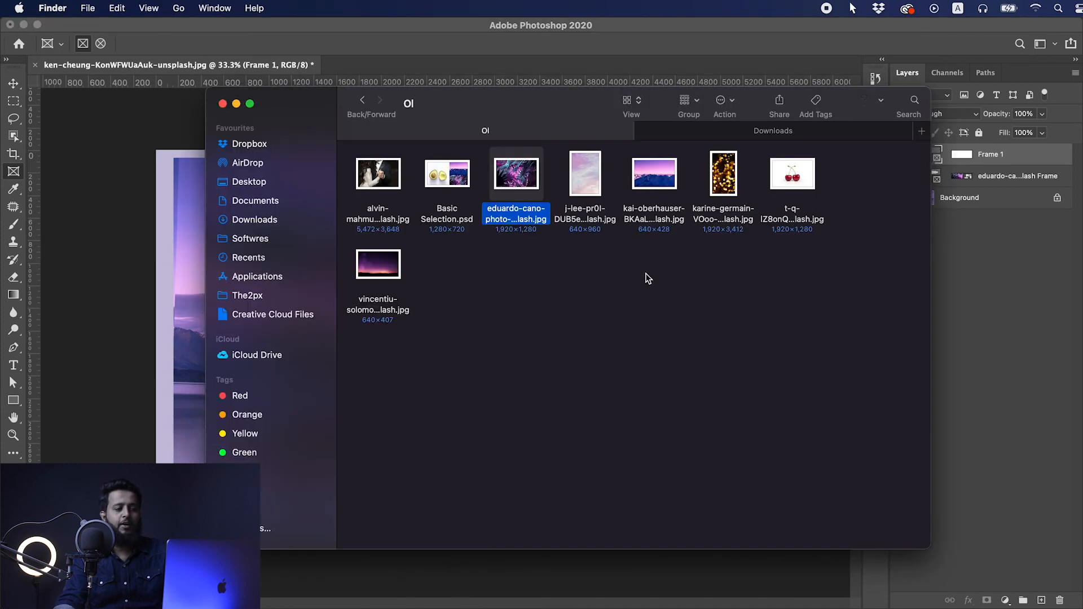
left_click_drag(731, 182, 441, 424)
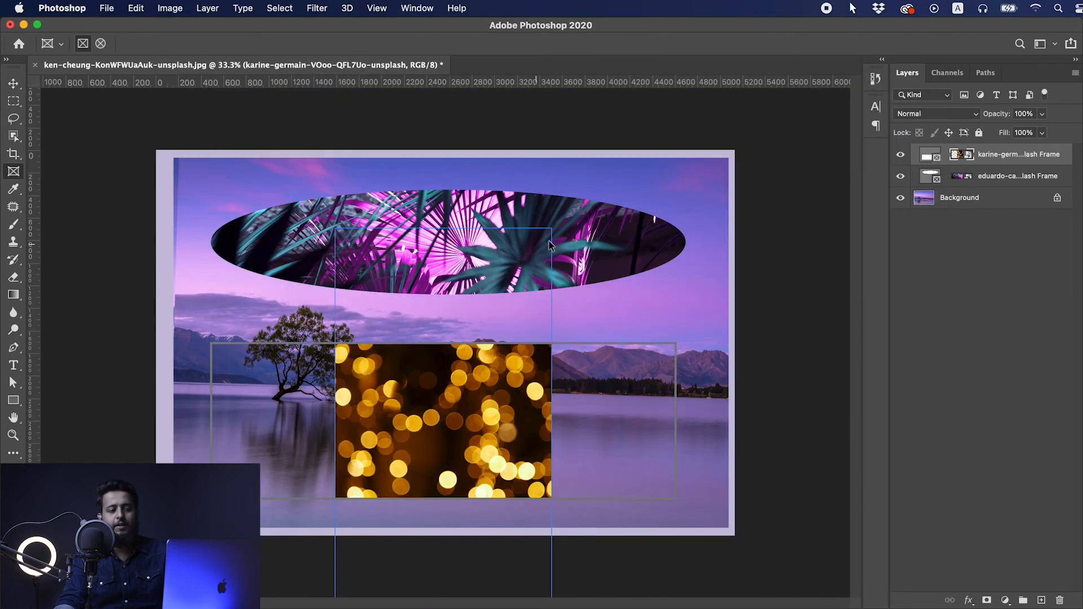
- Transform the bokeh image inside the rectangular frame, rotating it to -90° and scaling it to 133.49% so it fills the frame
key("super+t")
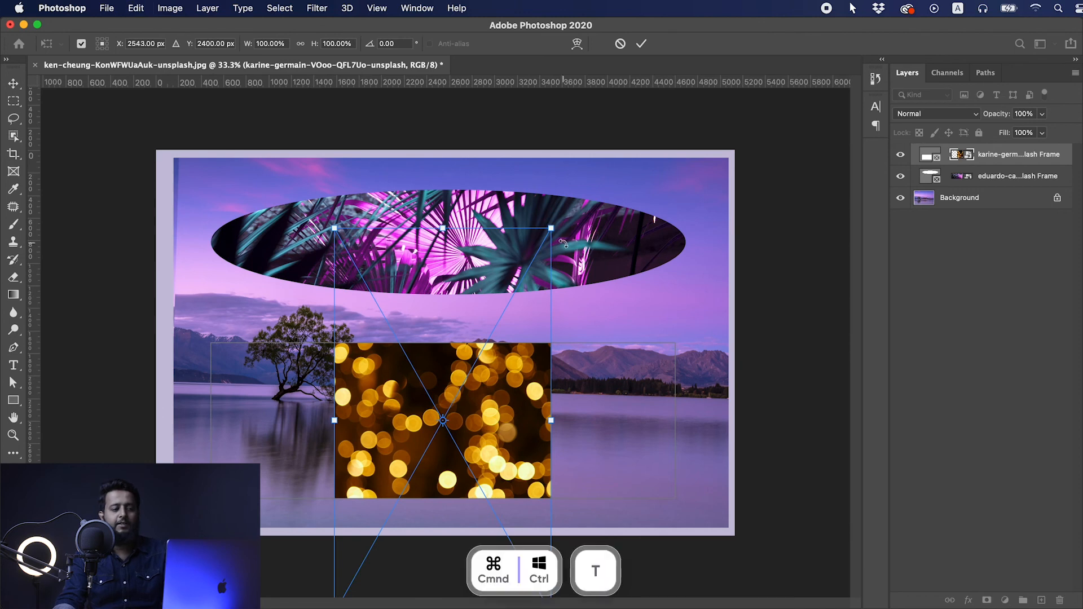
left_click_drag(561, 226, 330, 360)
left_click_drag(632, 316, 696, 280)
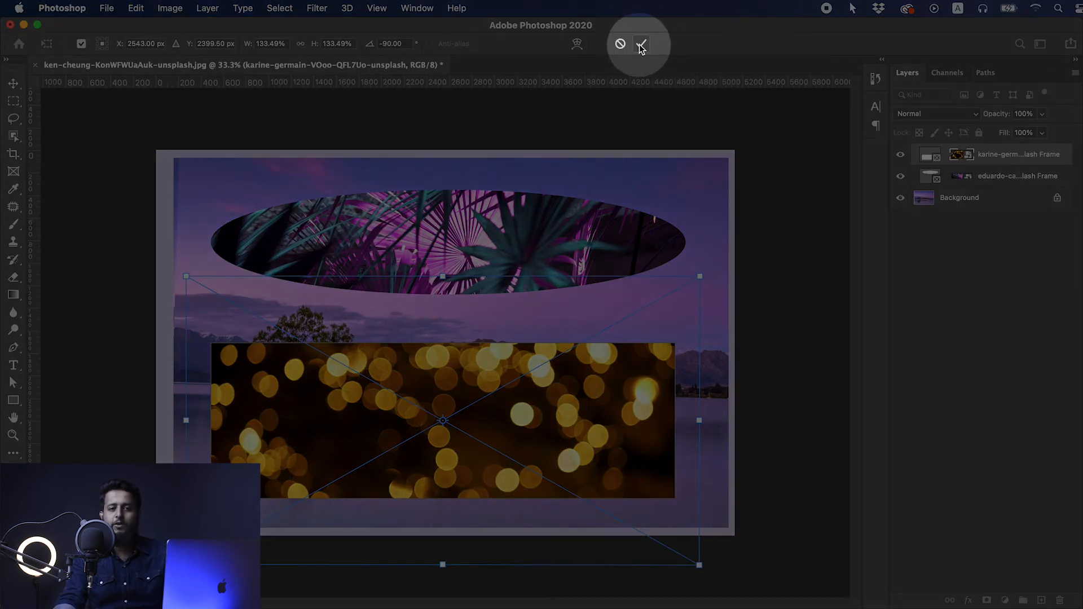
left_click(641, 45)
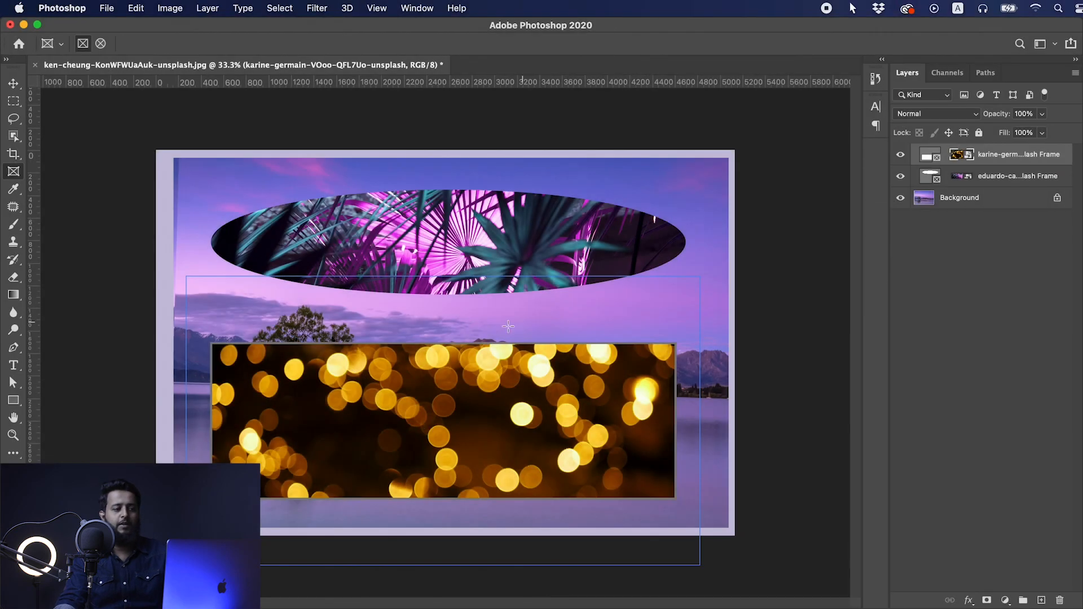
- Move the rectangular bokeh frame together with its image slightly to the right and up, below the elliptical frame
key("v")
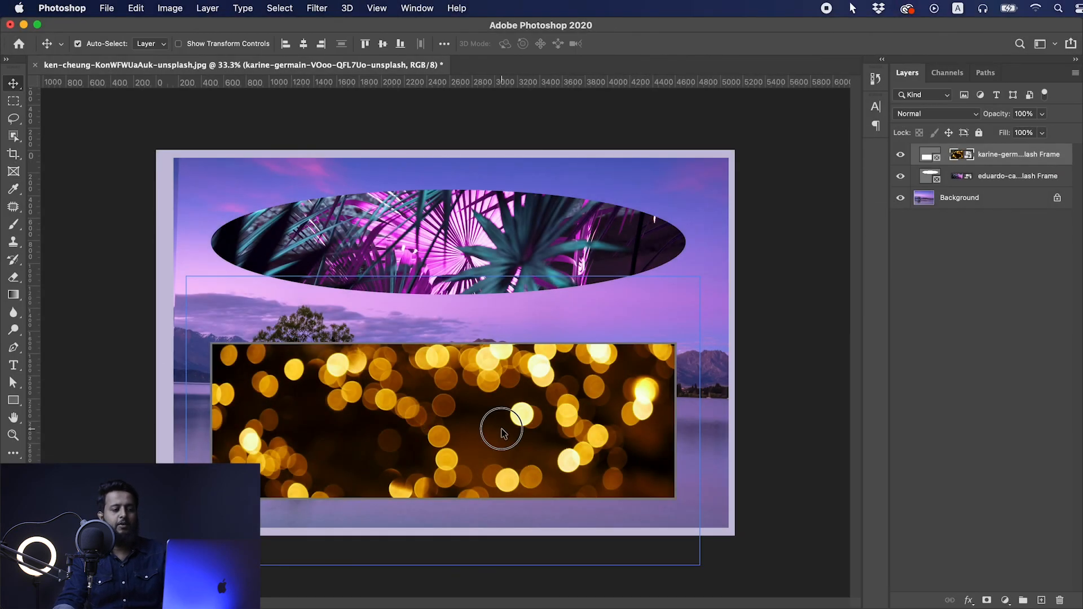
left_click(477, 265)
left_click_drag(511, 414, 525, 385)
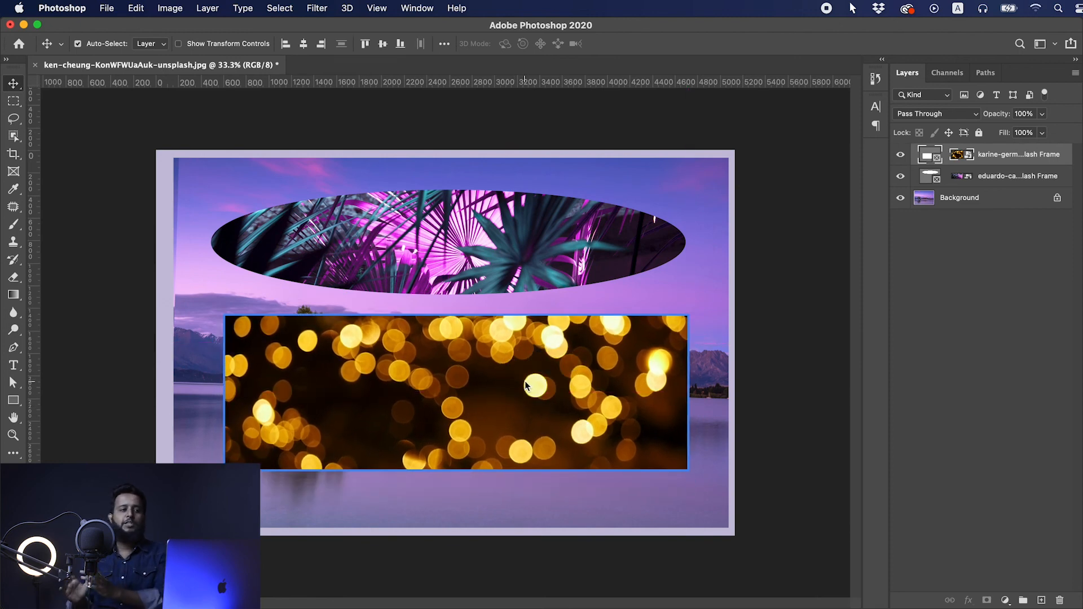
left_click_drag(483, 367, 482, 384)
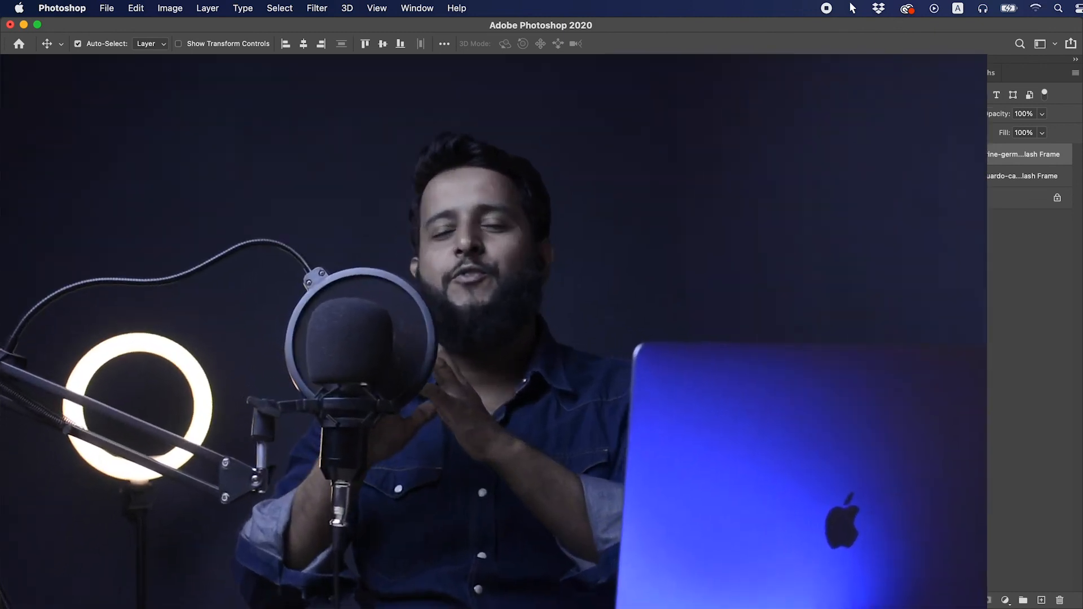